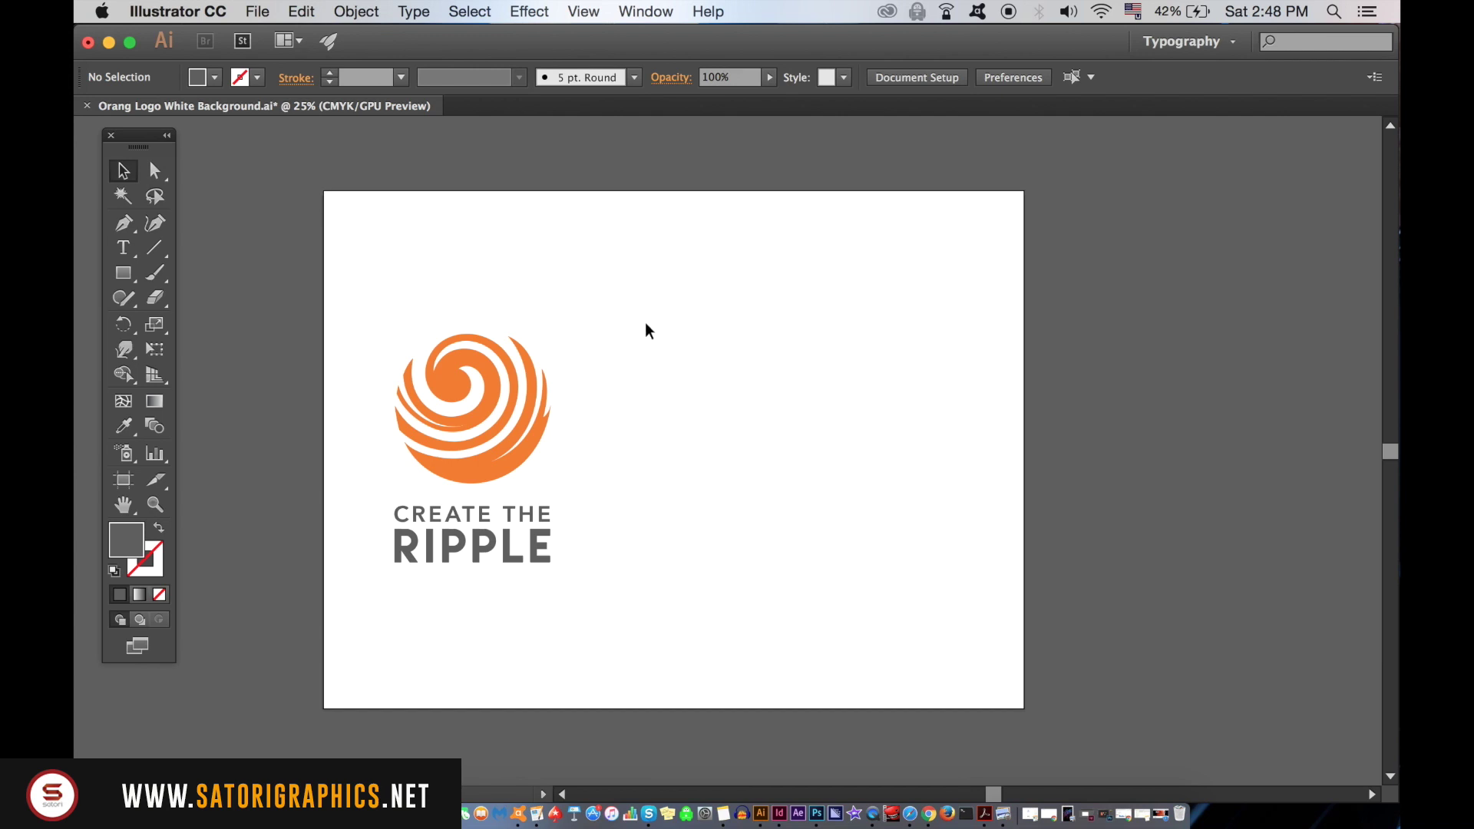
# Select the orange swirl and show the Color panel from the Window menu
pyautogui.click(495, 380)
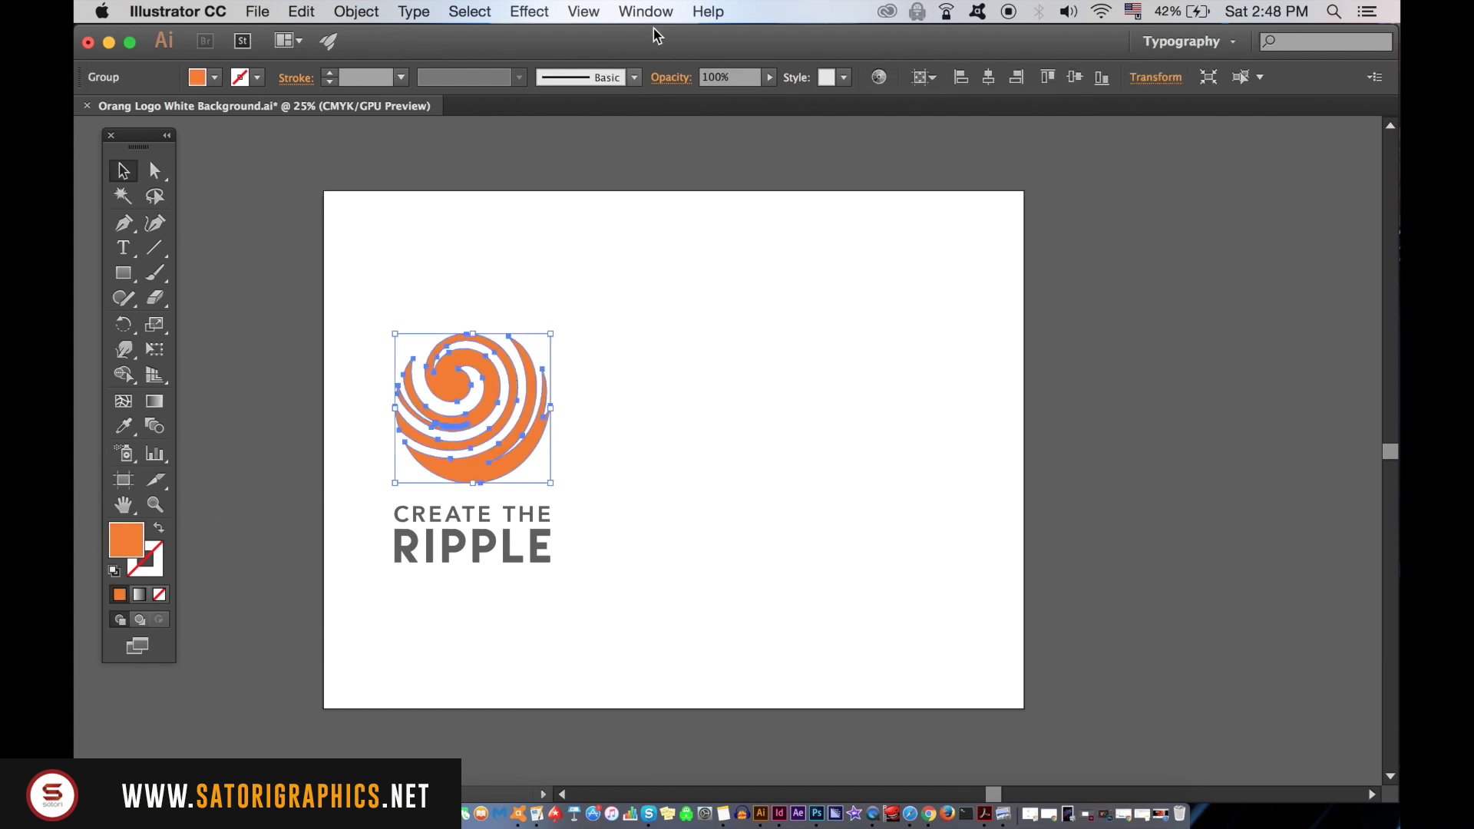
pyautogui.click(642, 10)
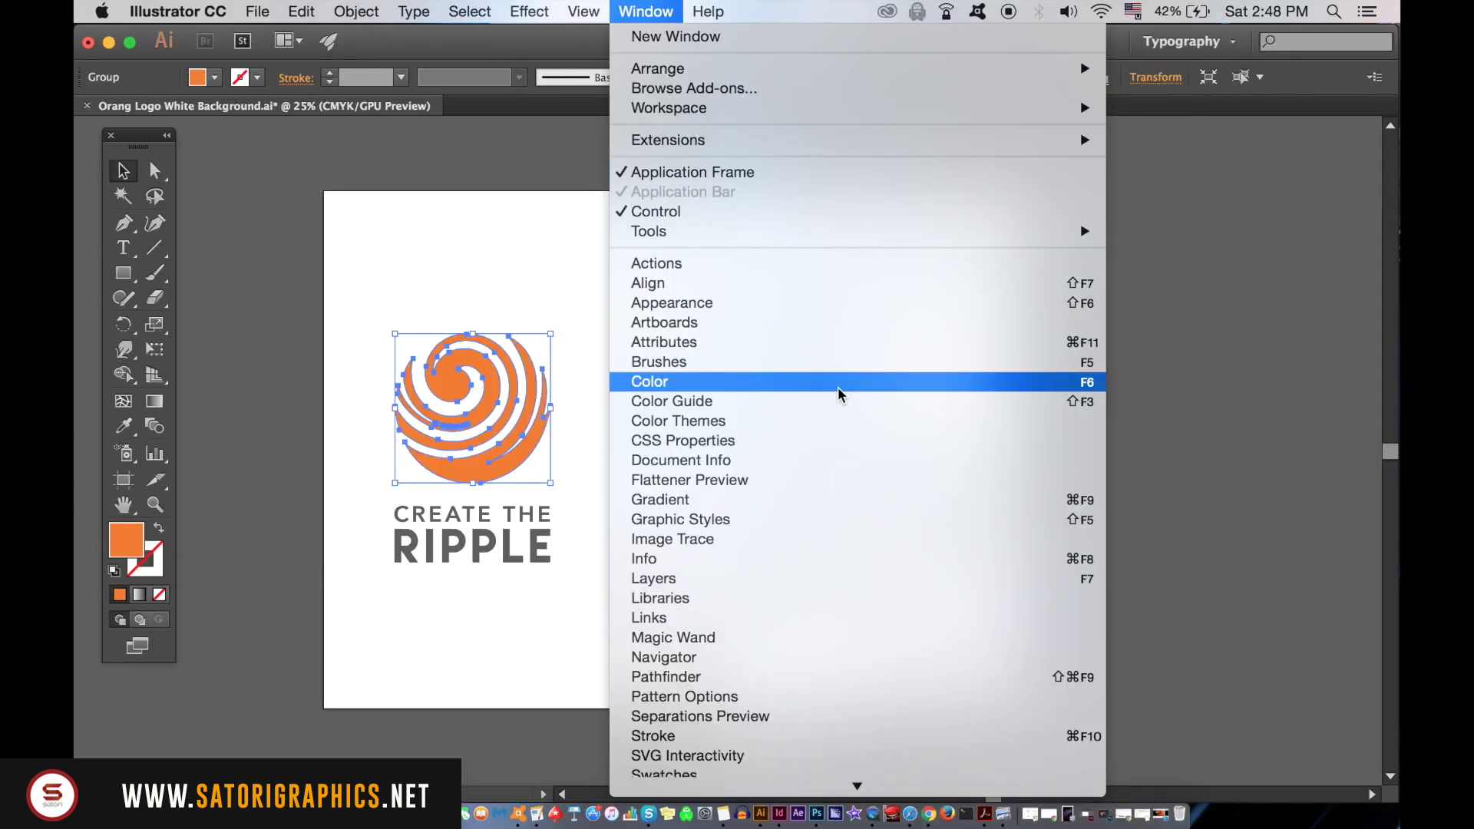
pyautogui.click(673, 424)
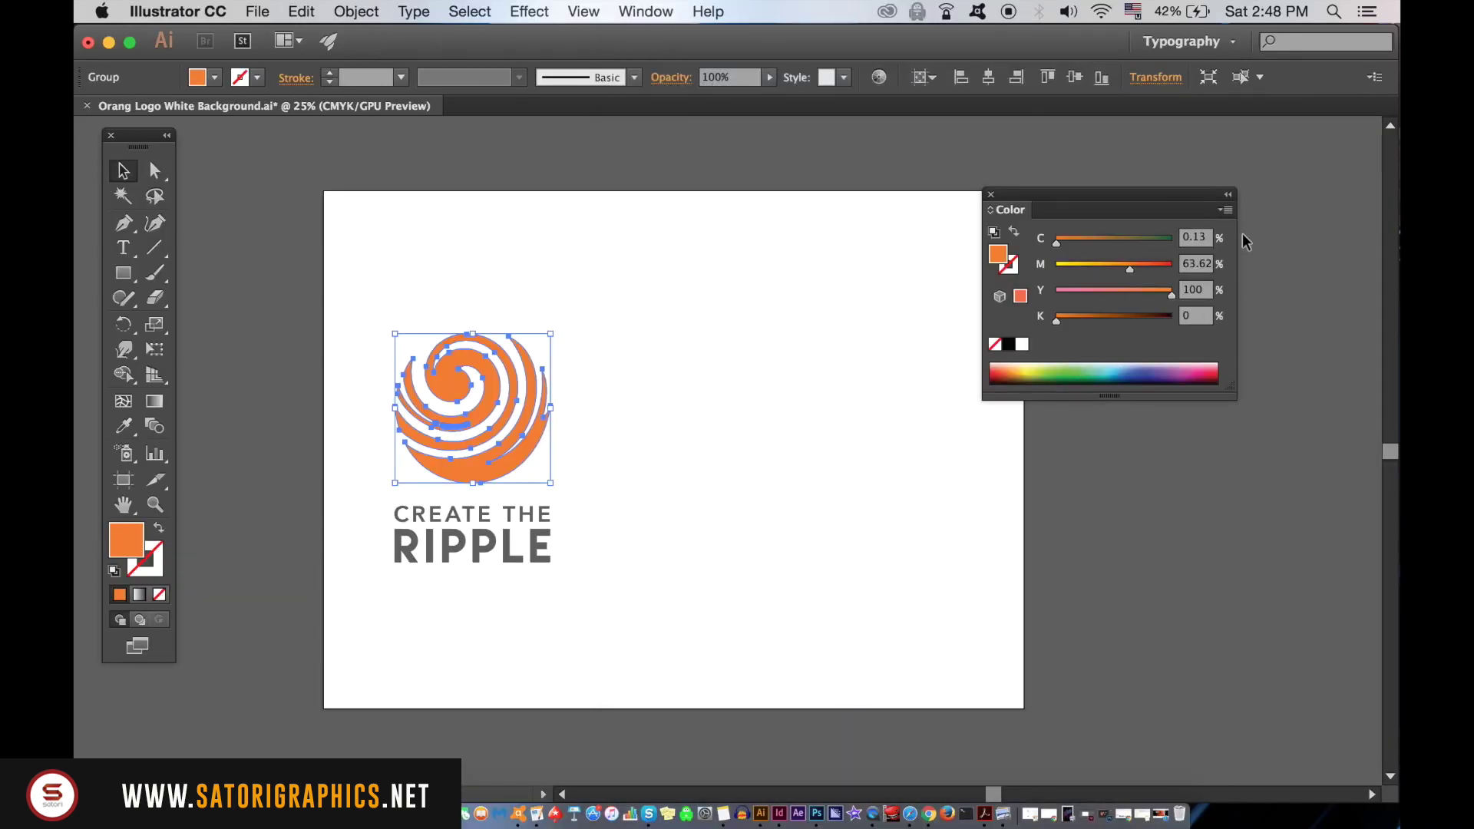
# Confirm the Color panel is in CMYK mode, check the RIPPLE text's values, then deselect
pyautogui.click(1225, 211)
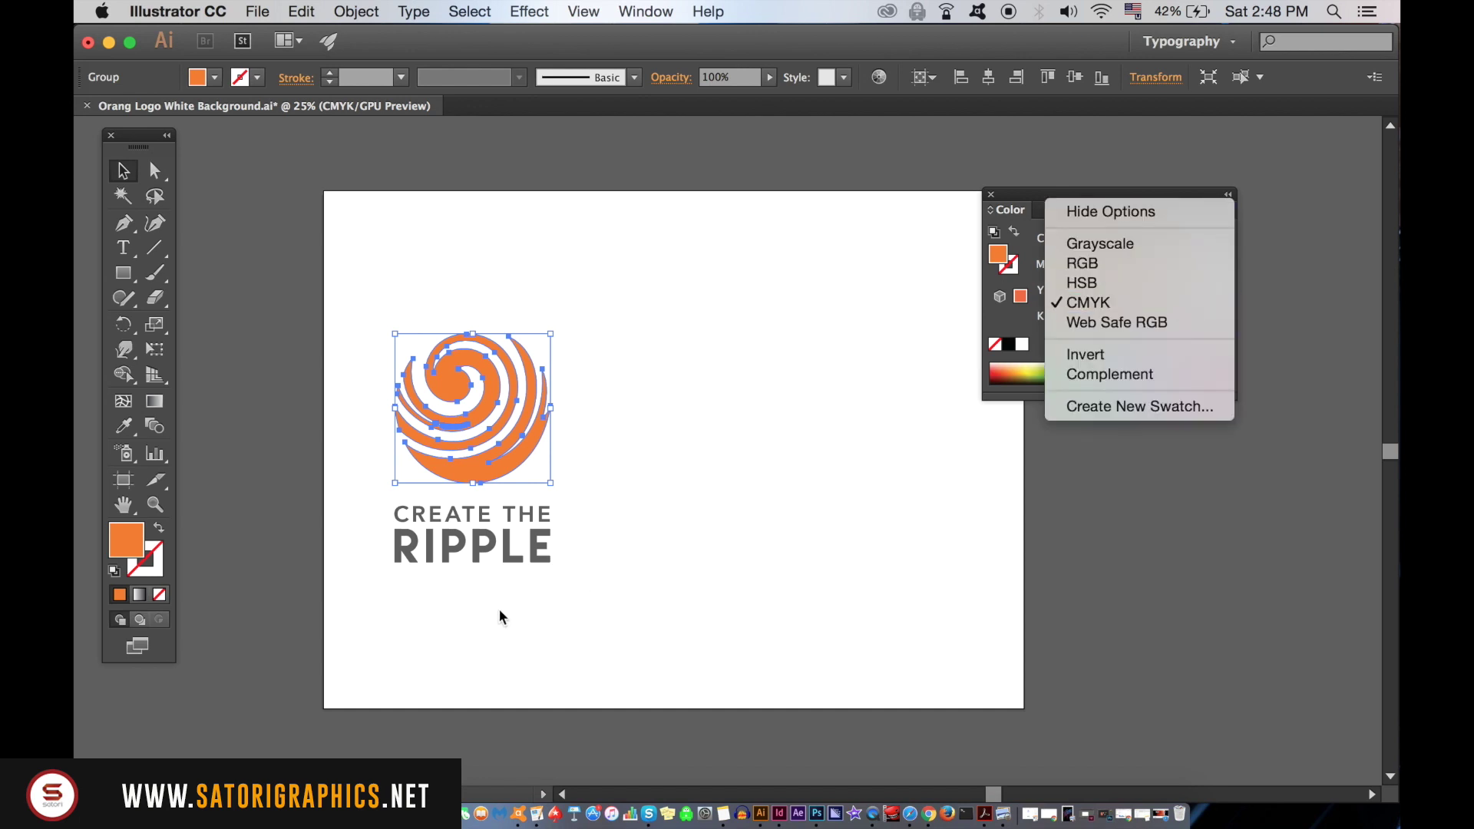
pyautogui.click(695, 530)
pyautogui.click(511, 545)
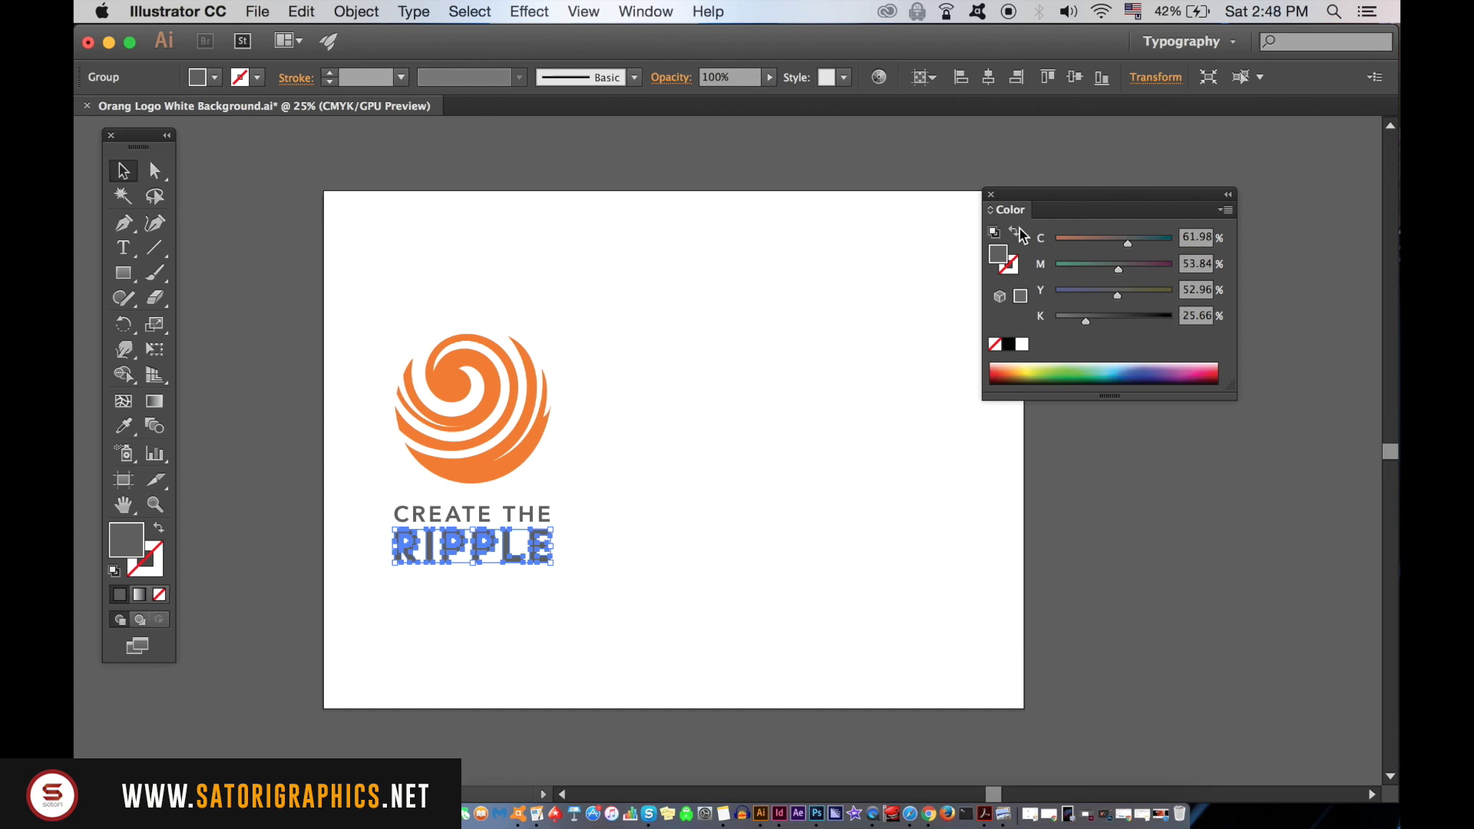
pyautogui.click(992, 196)
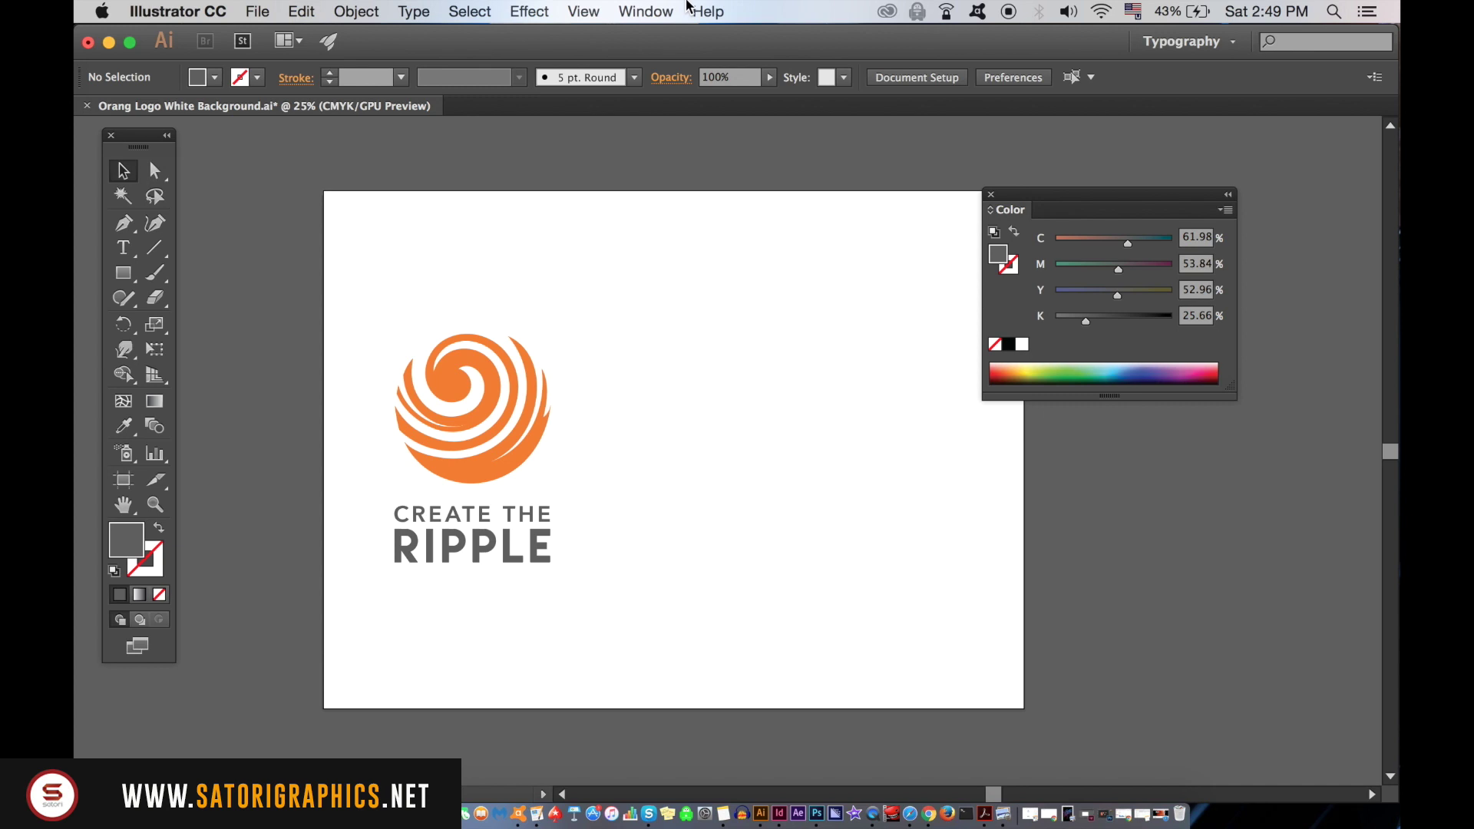
# Show the Swatches panel and load the PANTONE+ Solid Uncoated swatch library from Color Books
pyautogui.click(667, 11)
pyautogui.scroll(-4, 828, 682)
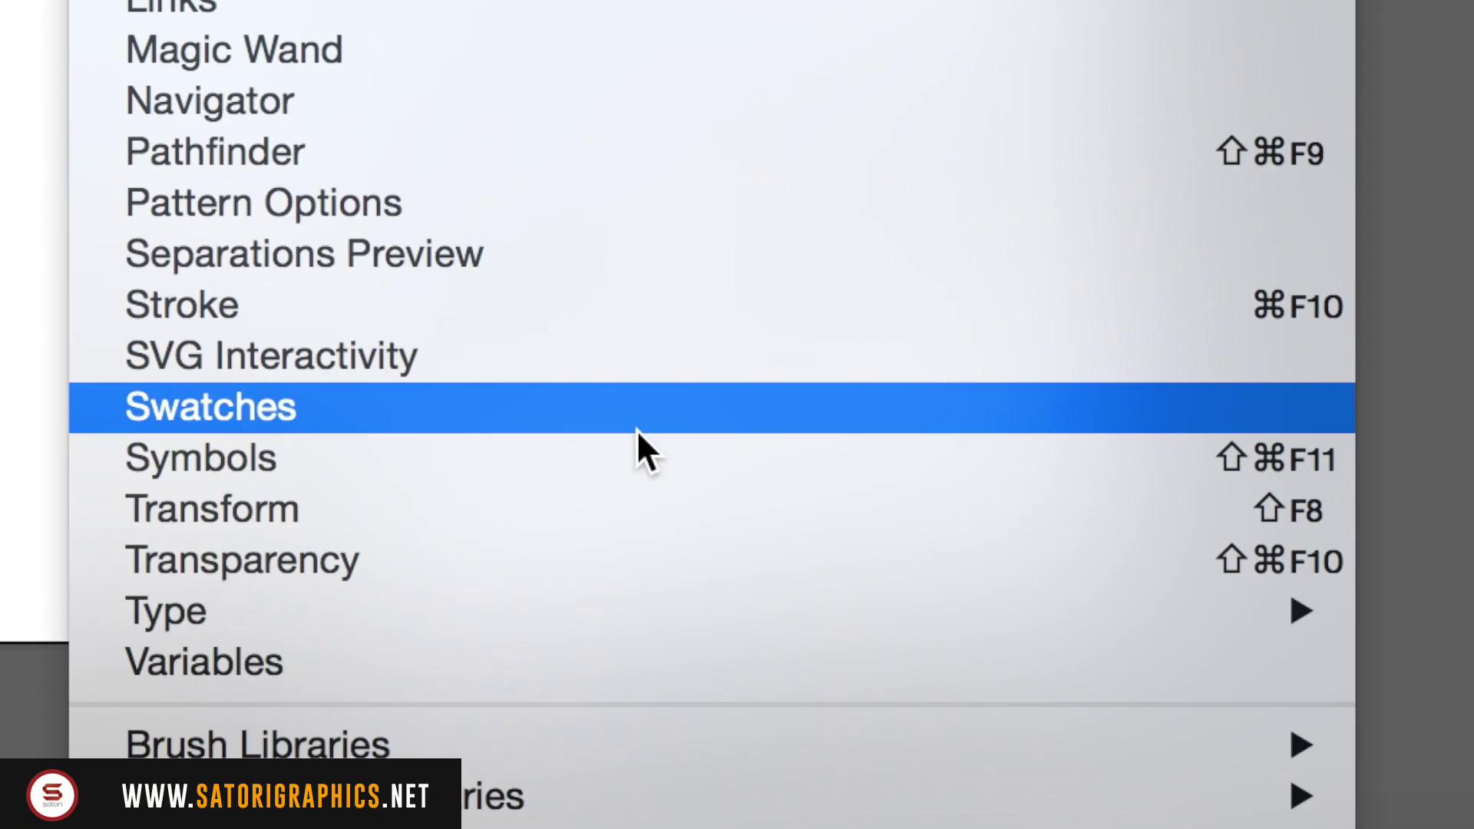
pyautogui.click(638, 426)
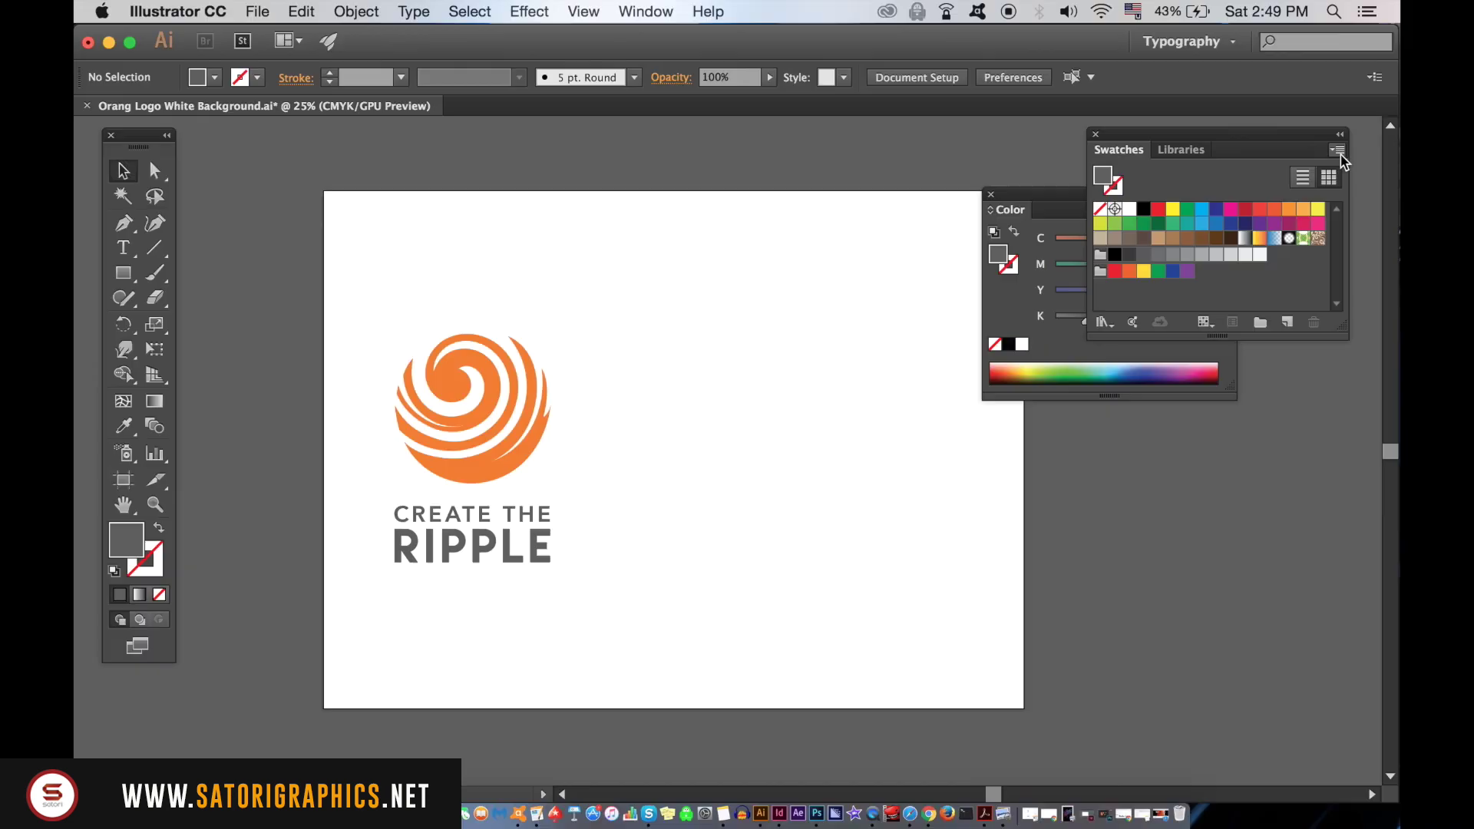
pyautogui.click(779, 376)
pyautogui.moveTo(1310, 567)
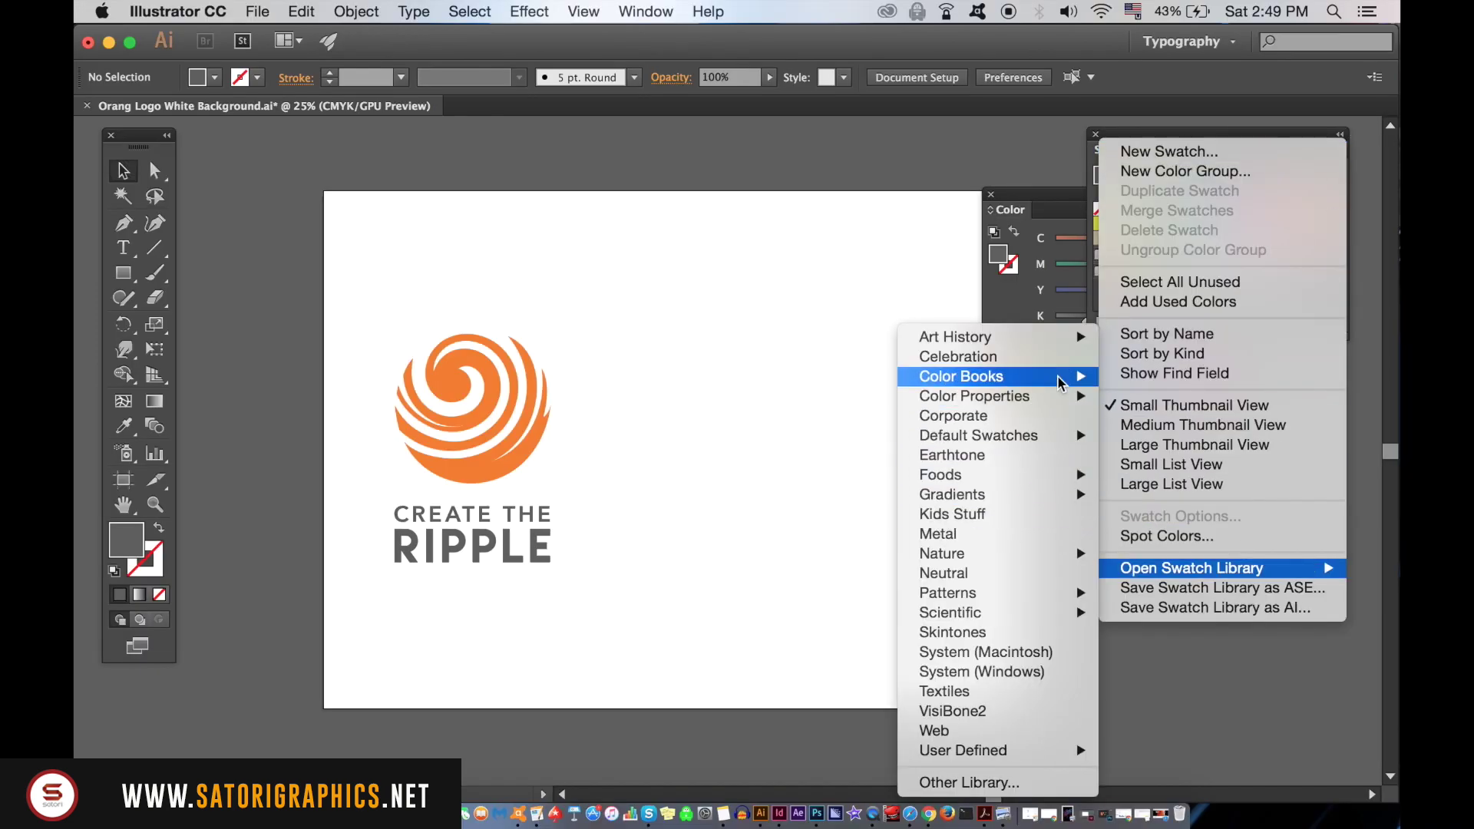
pyautogui.moveTo(1052, 377)
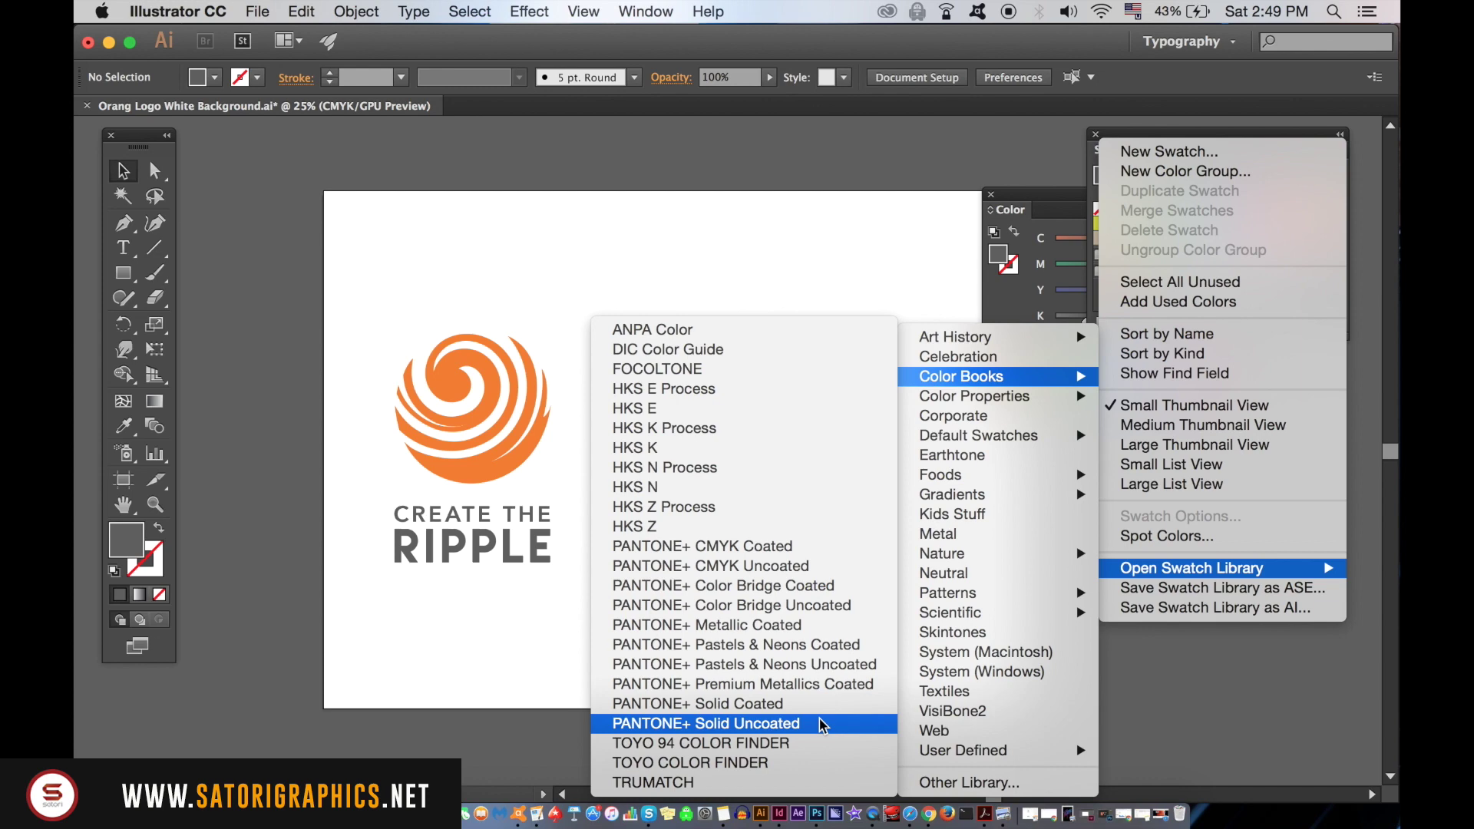
pyautogui.click(472, 695)
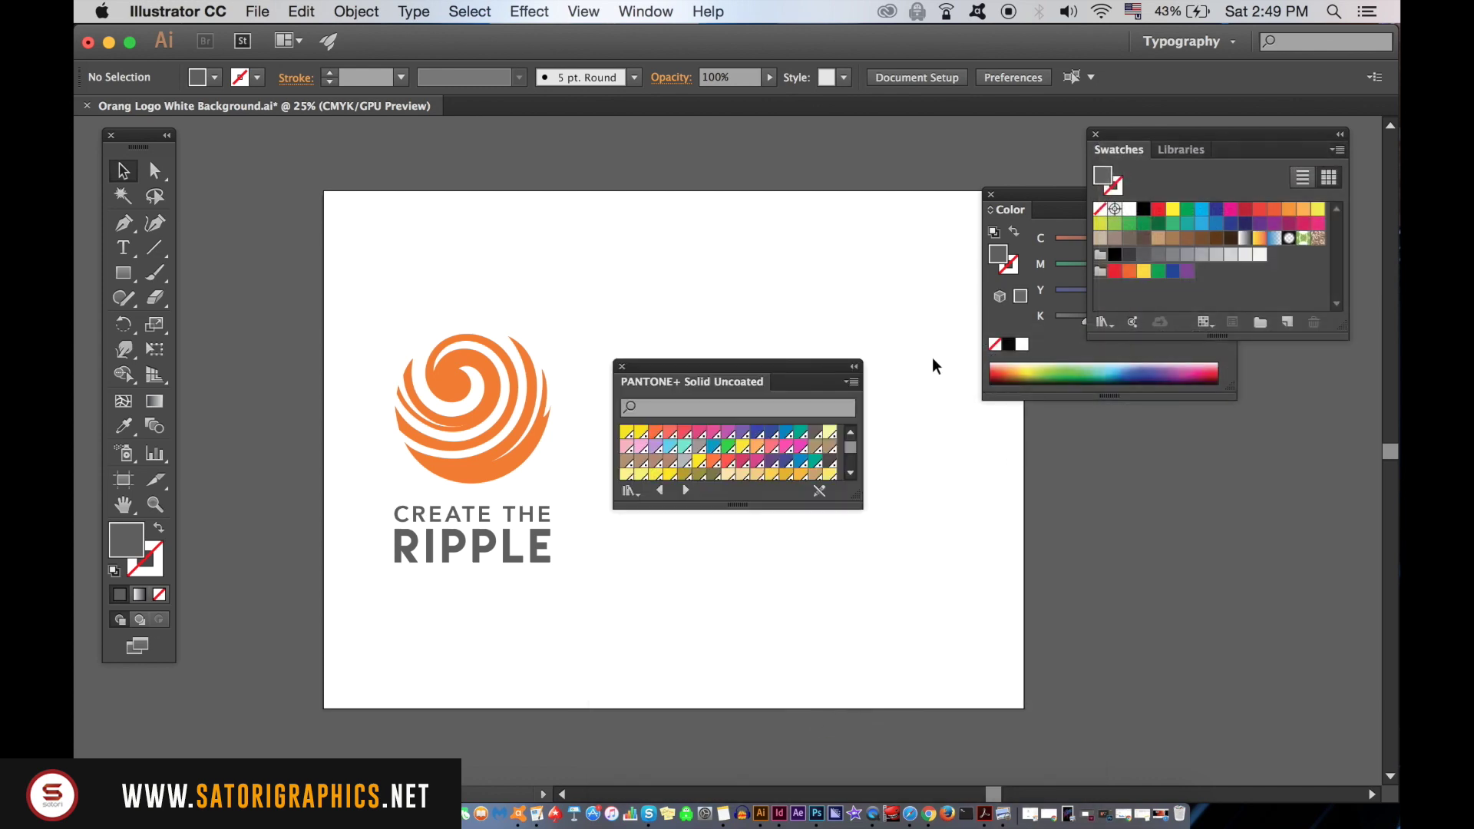
# Close the Color and Swatches panels, then move the Pantone library upper right and enlarge it
pyautogui.moveTo(858, 505); pyautogui.dragTo(949, 756)
pyautogui.click(992, 195)
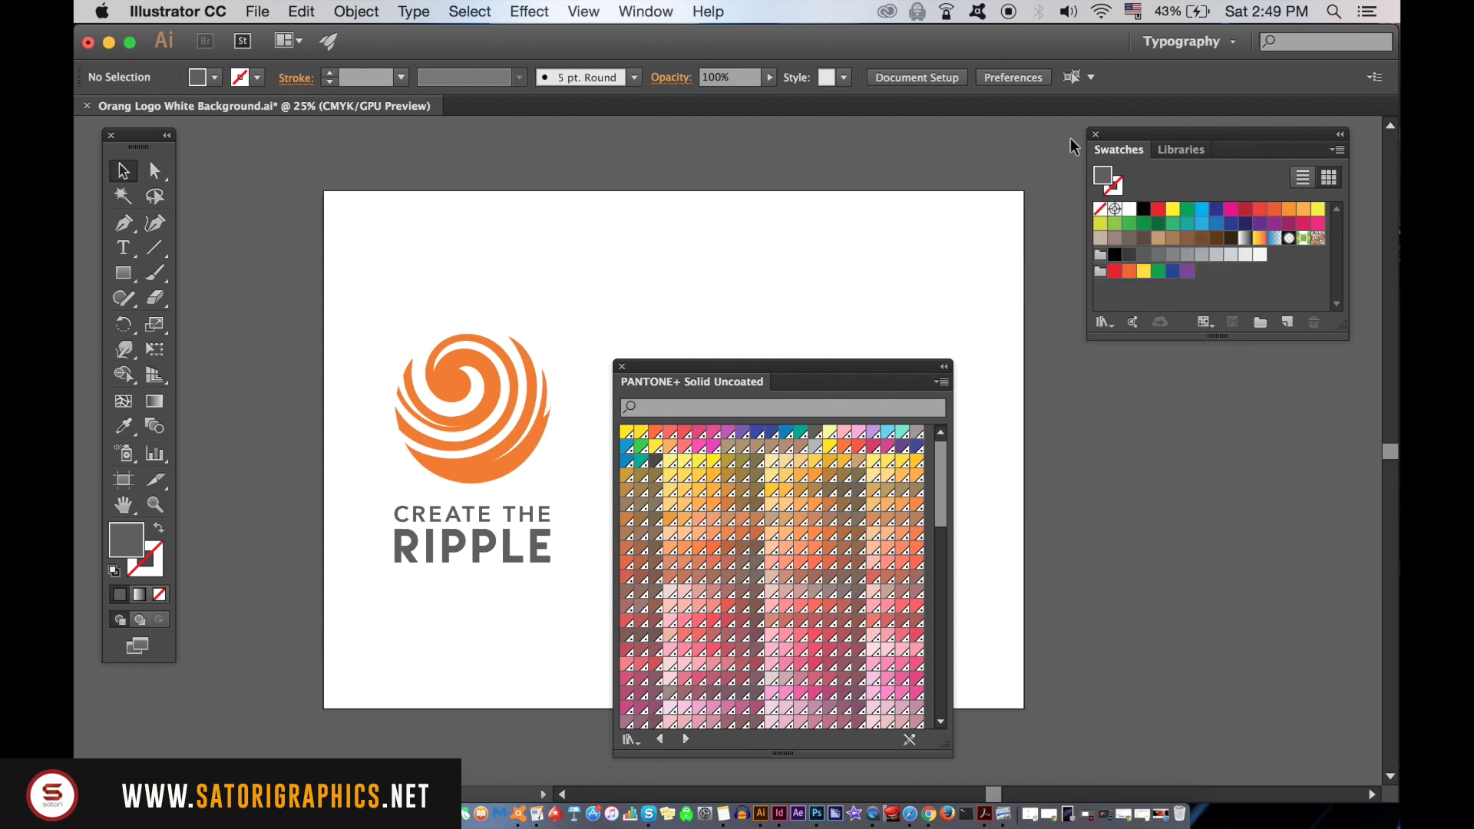
pyautogui.click(1095, 135)
pyautogui.moveTo(844, 369); pyautogui.dragTo(1061, 196)
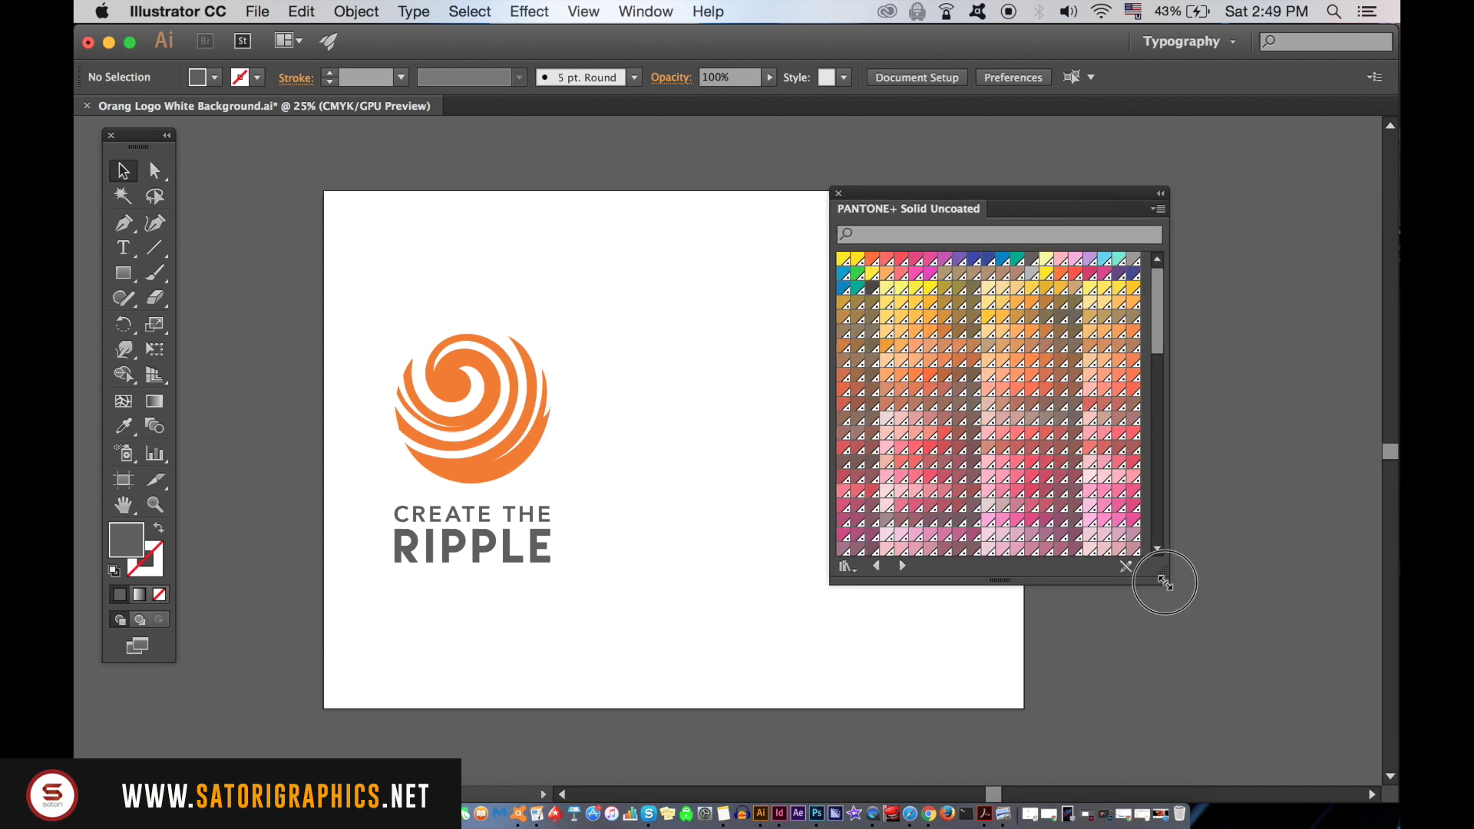
pyautogui.moveTo(1165, 583); pyautogui.dragTo(1209, 679)
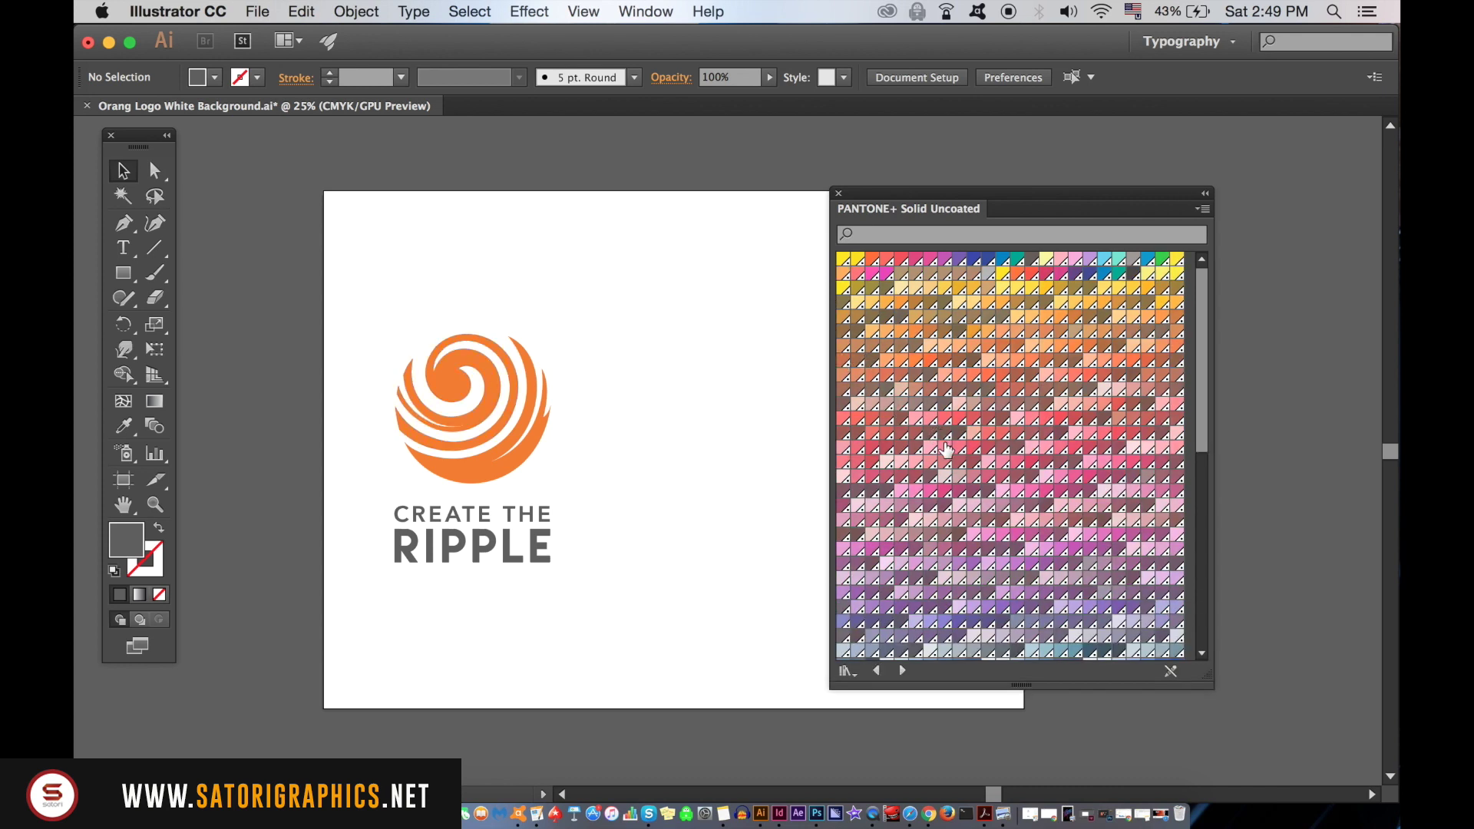
# Draw a rectangle filled with a pink Pantone swatch near the artboard's top
pyautogui.click(946, 449)
pyautogui.click(123, 273)
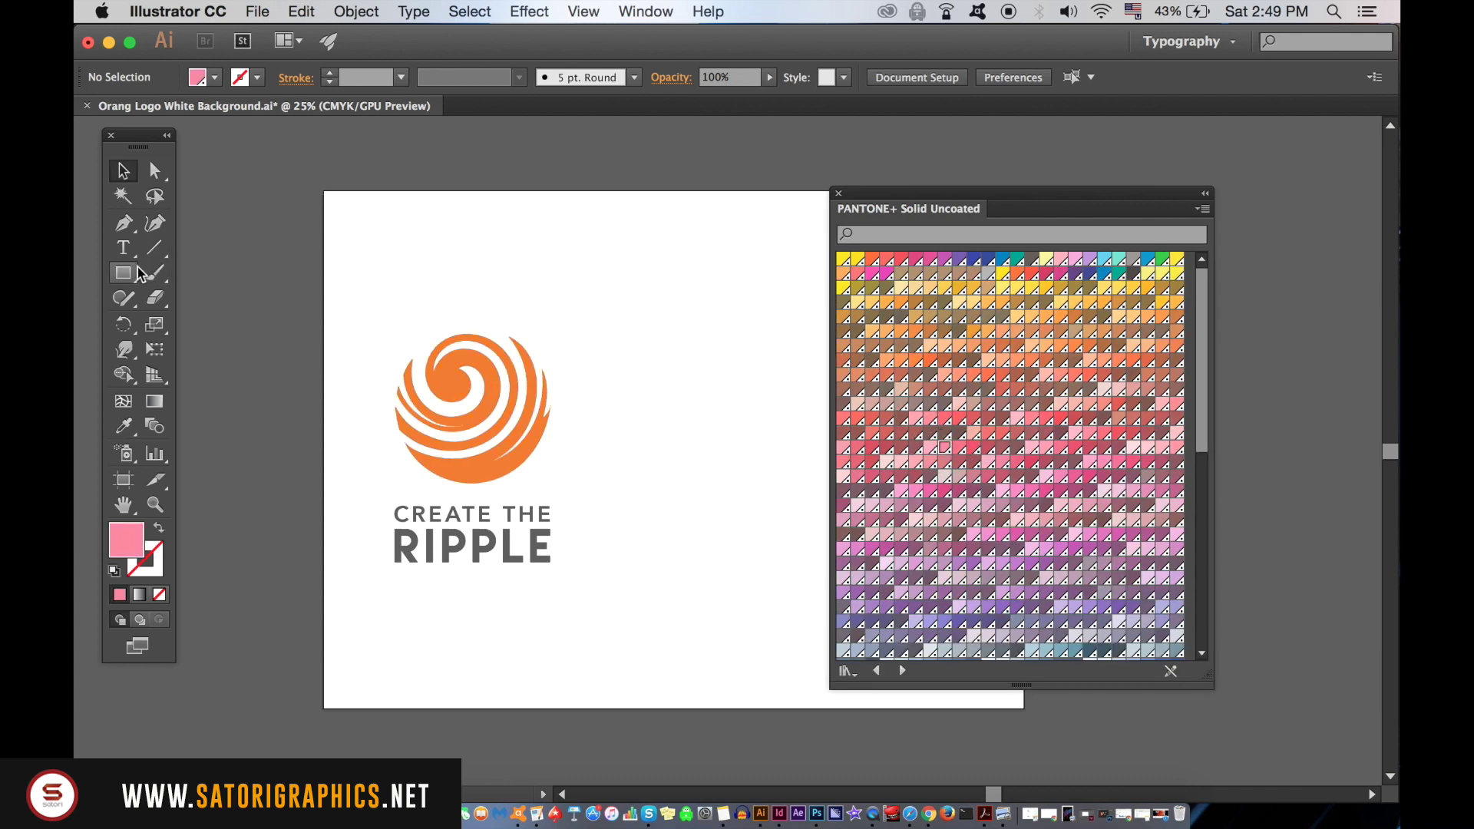
pyautogui.moveTo(506, 201); pyautogui.dragTo(618, 271)
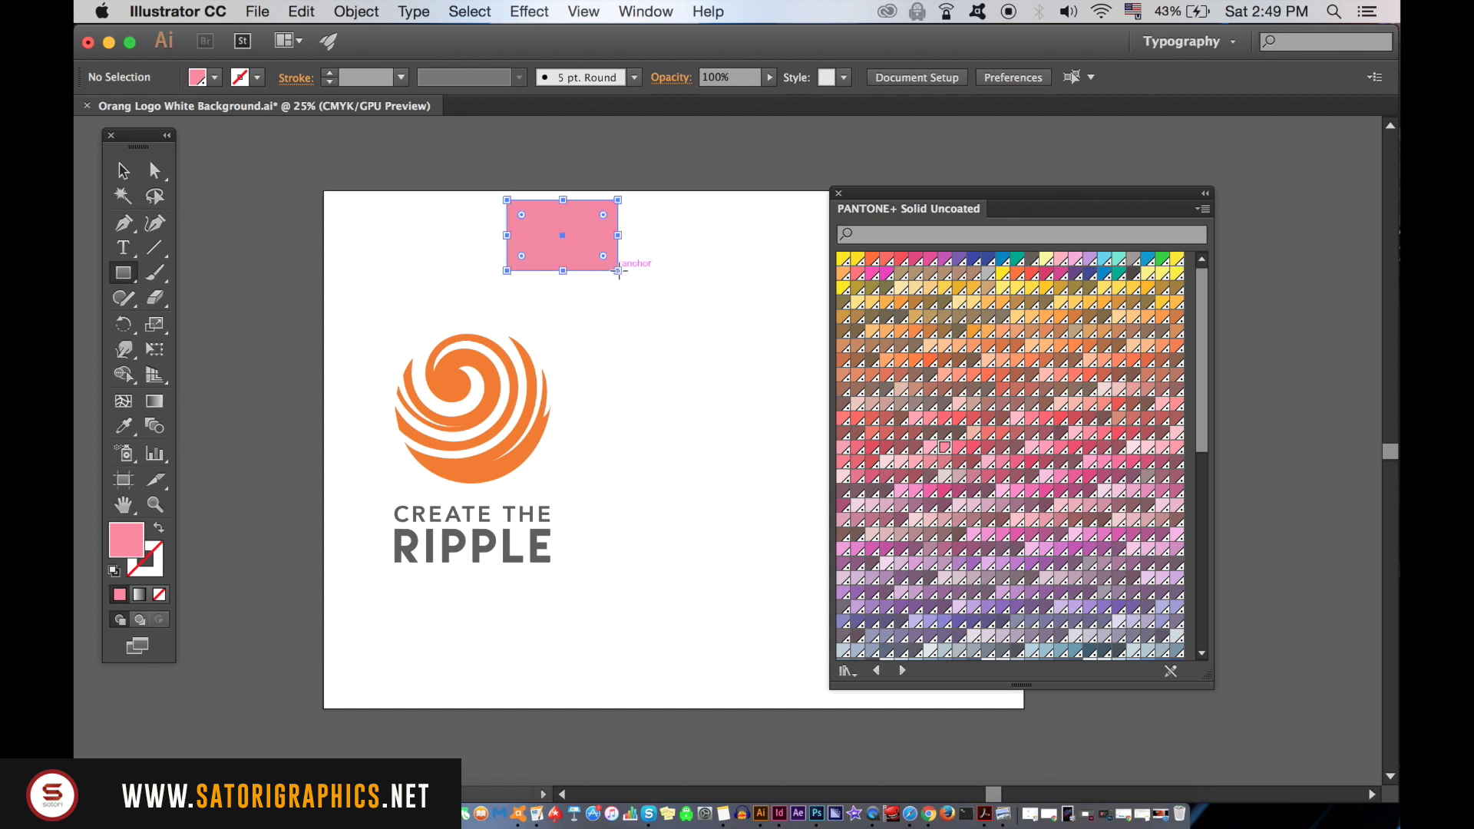
pyautogui.press('v')
pyautogui.click(647, 211)
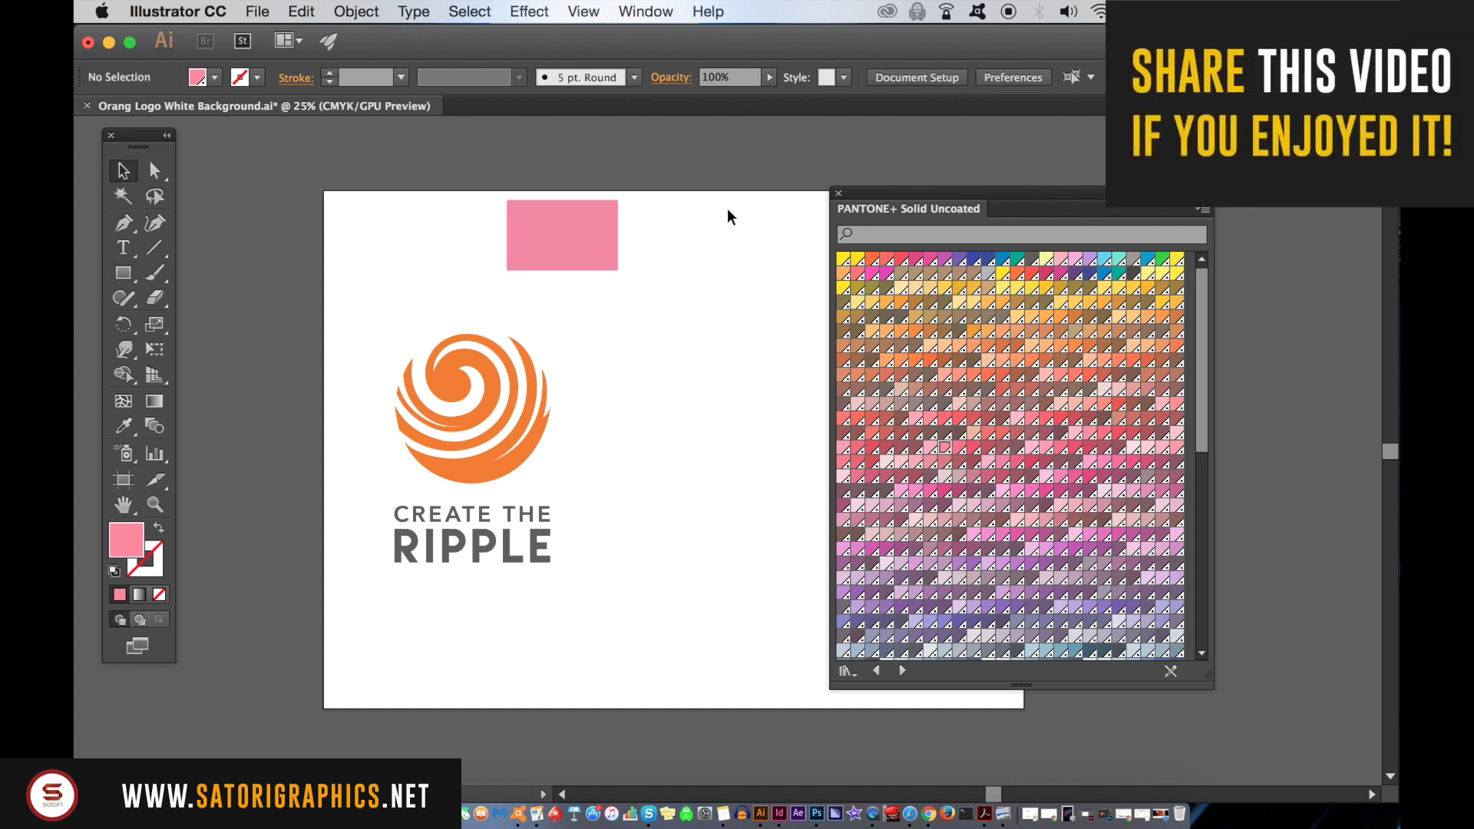
# Select the pink rectangle and show the Color panel
pyautogui.click(573, 246)
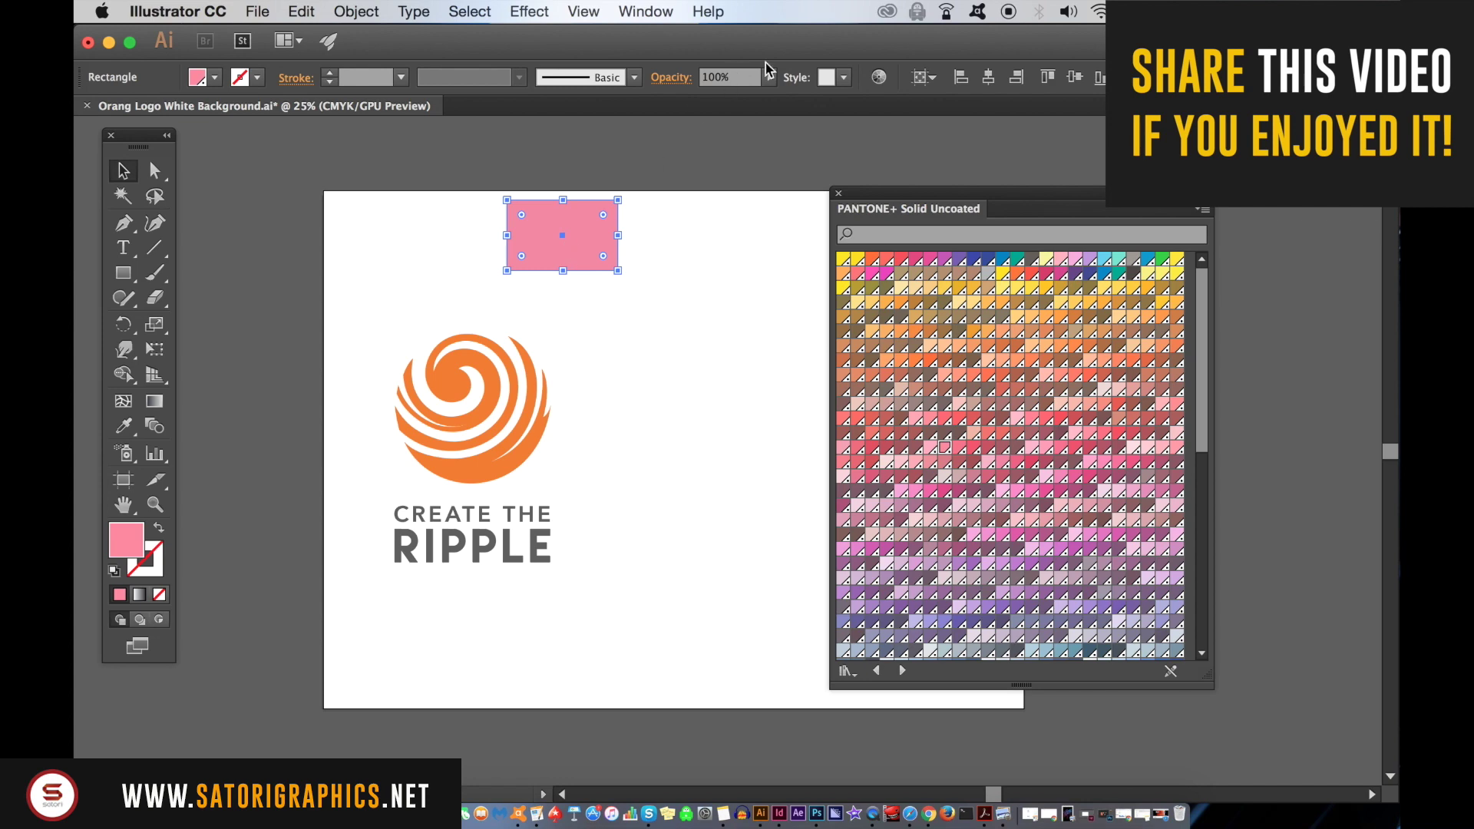
pyautogui.click(646, 10)
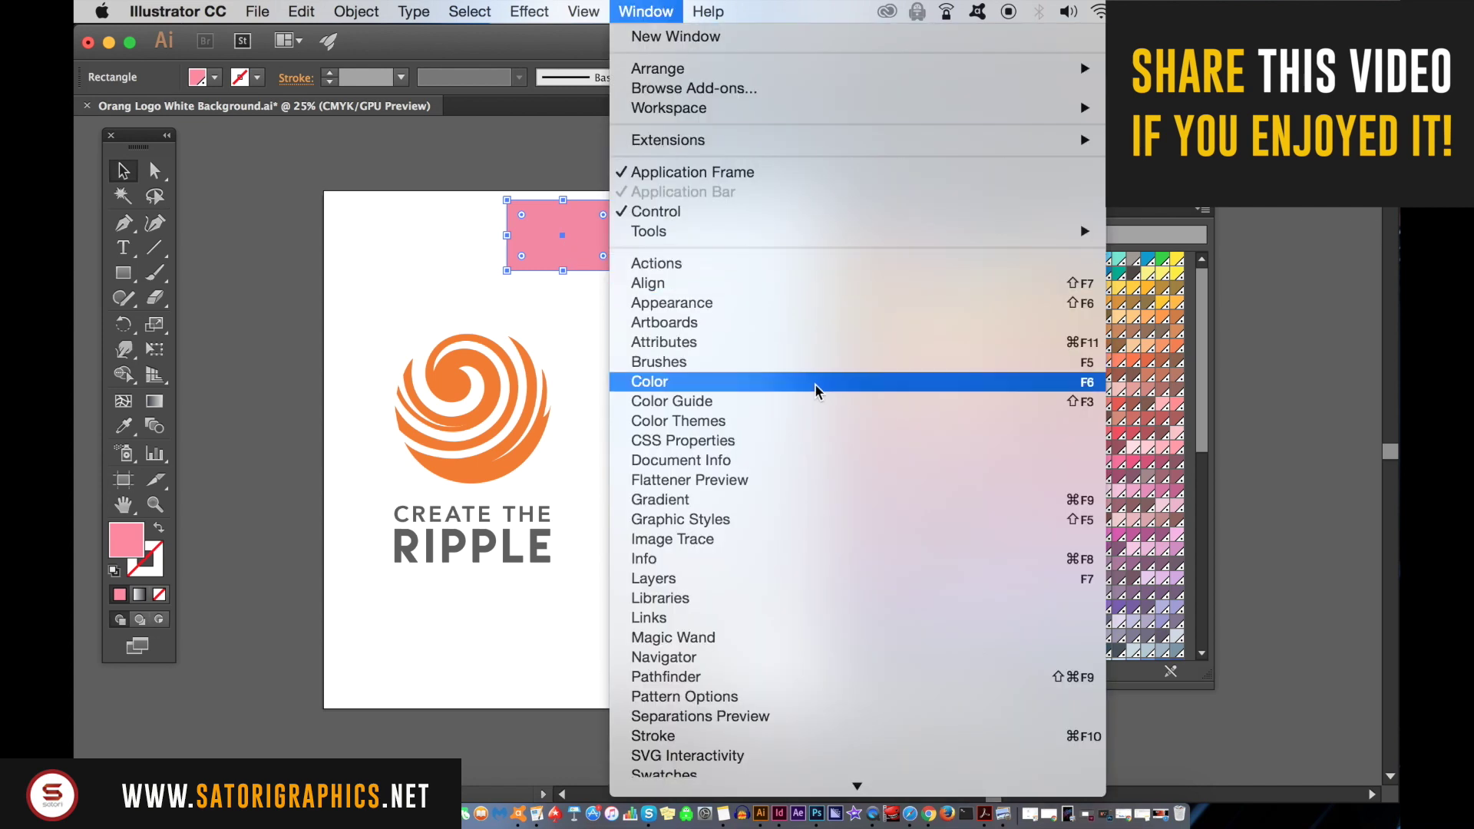
pyautogui.click(816, 293)
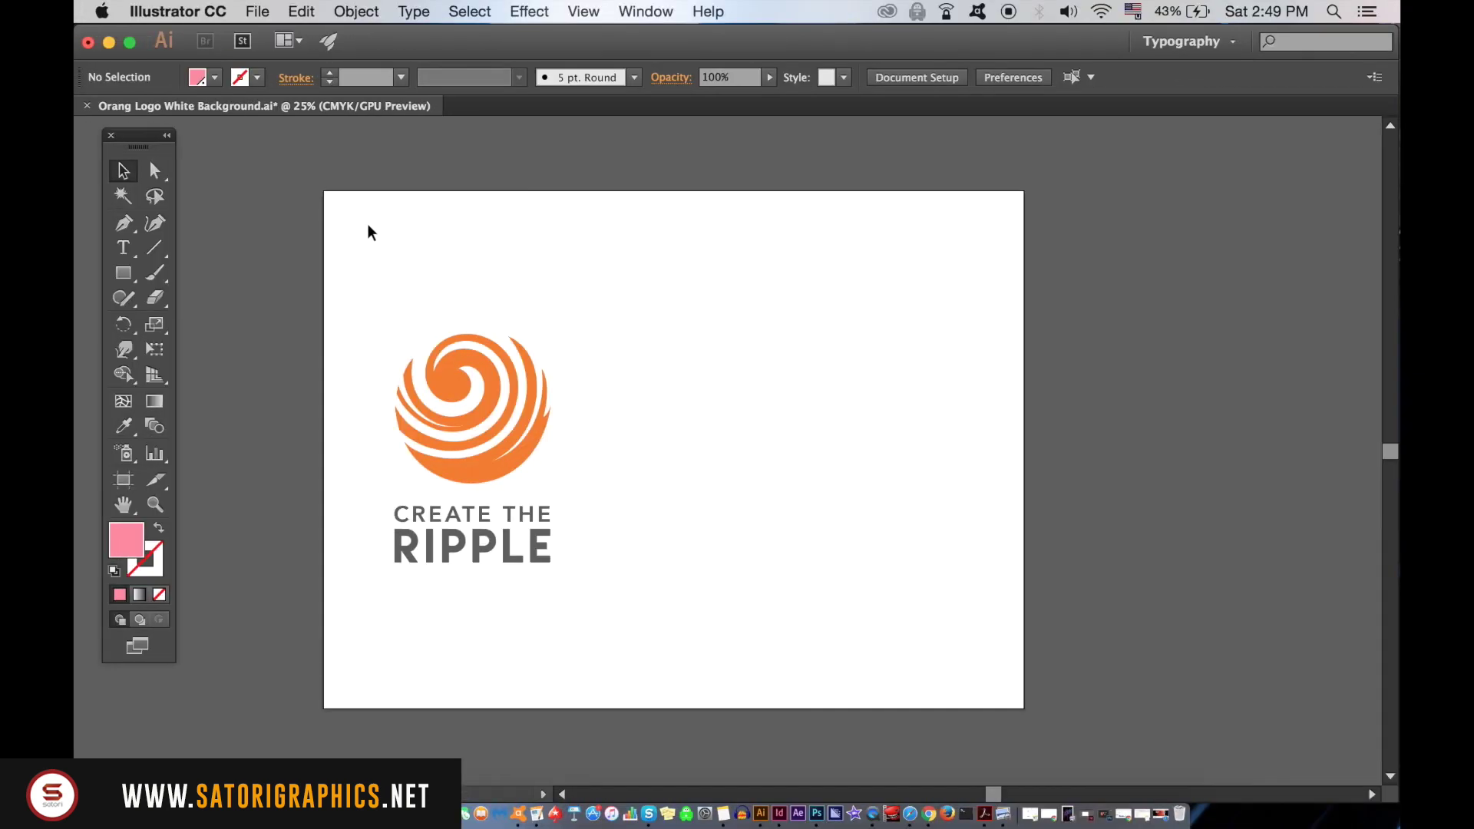
# Reopen the Color panel, move it aside, and select the swirl with the CREATE THE RIPPLE text
pyautogui.click(657, 19)
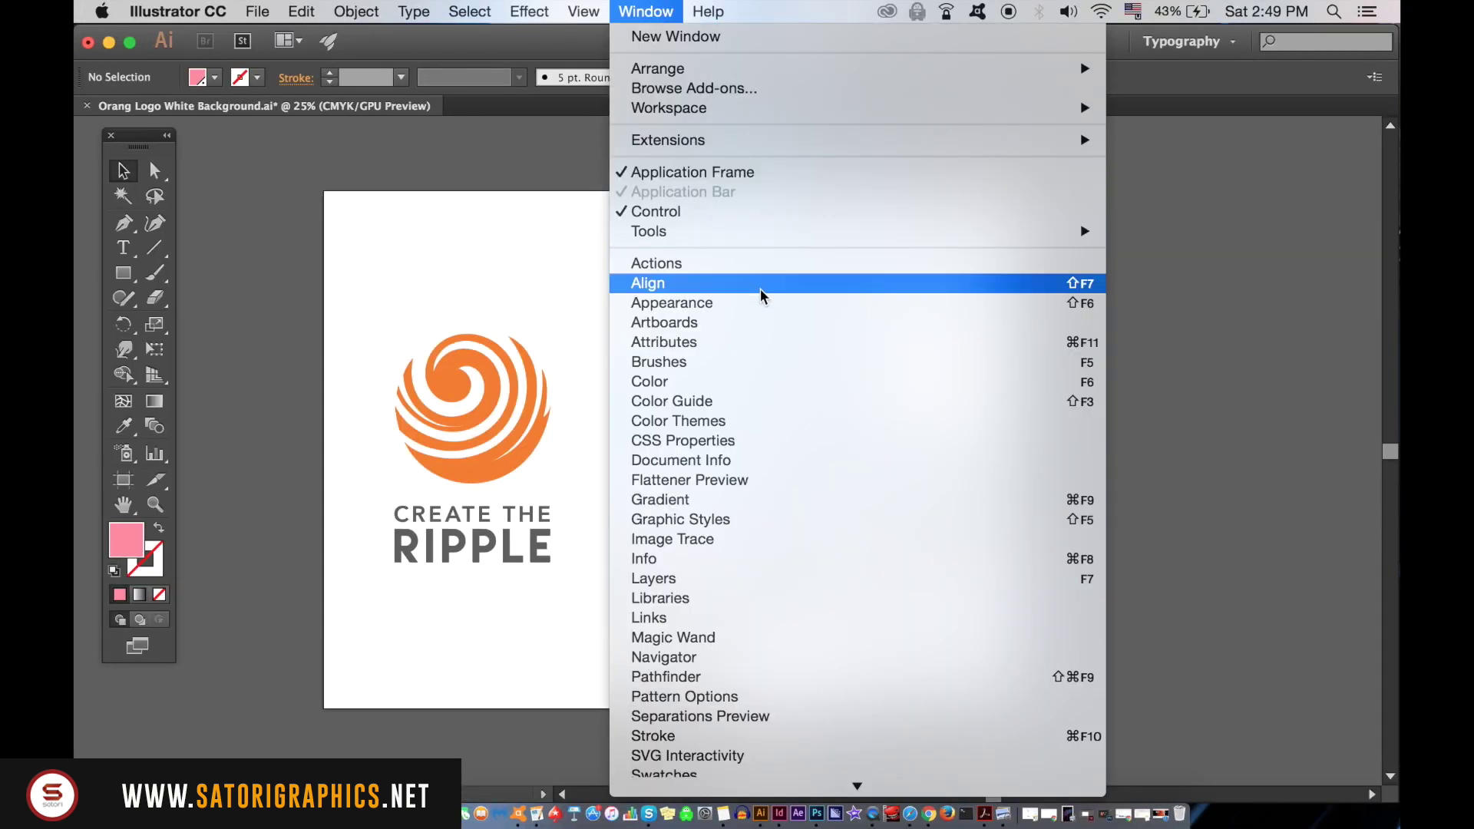
pyautogui.click(763, 385)
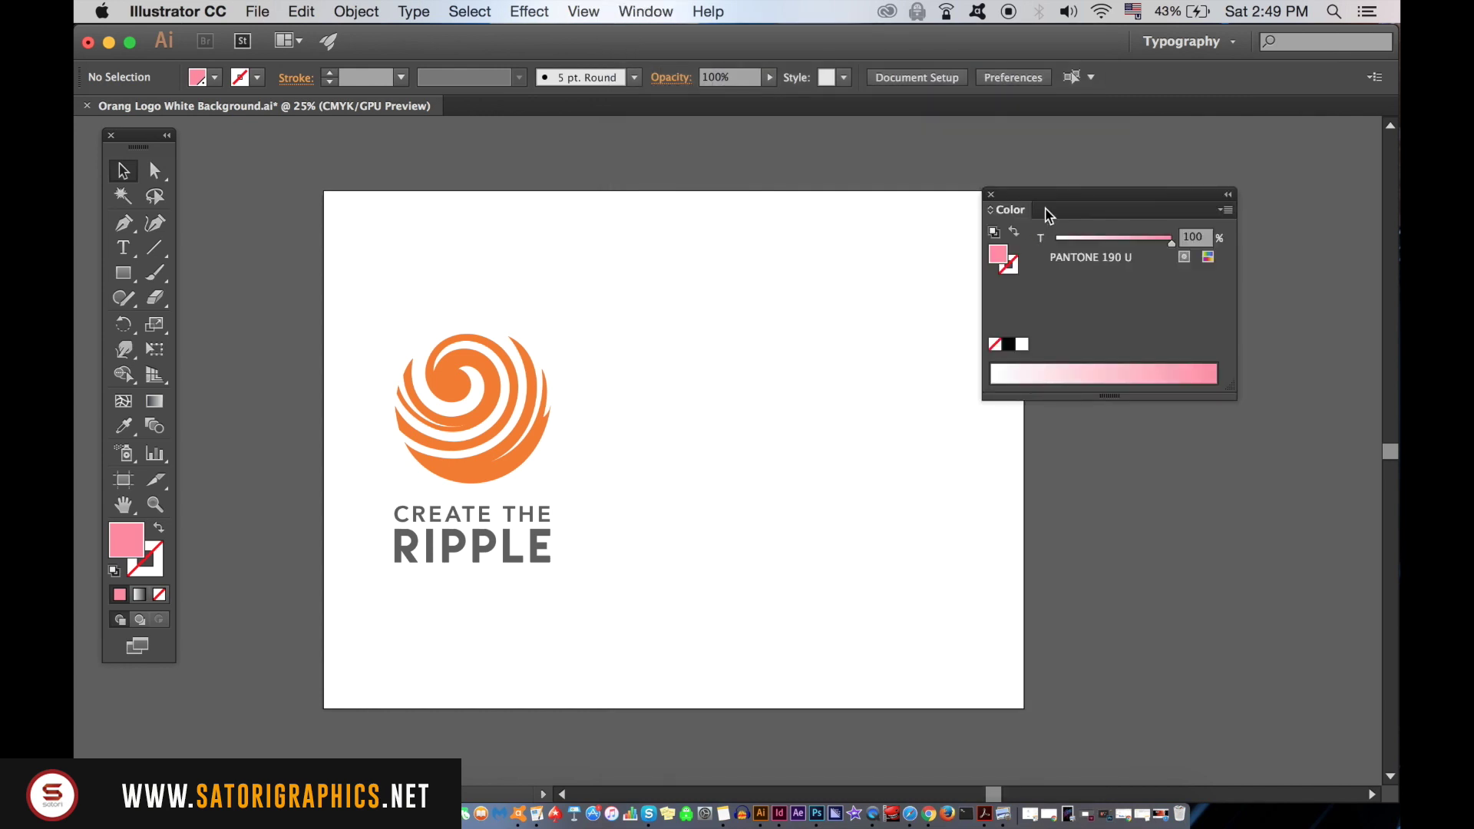
pyautogui.moveTo(1048, 215); pyautogui.dragTo(1210, 190)
pyautogui.click(505, 427)
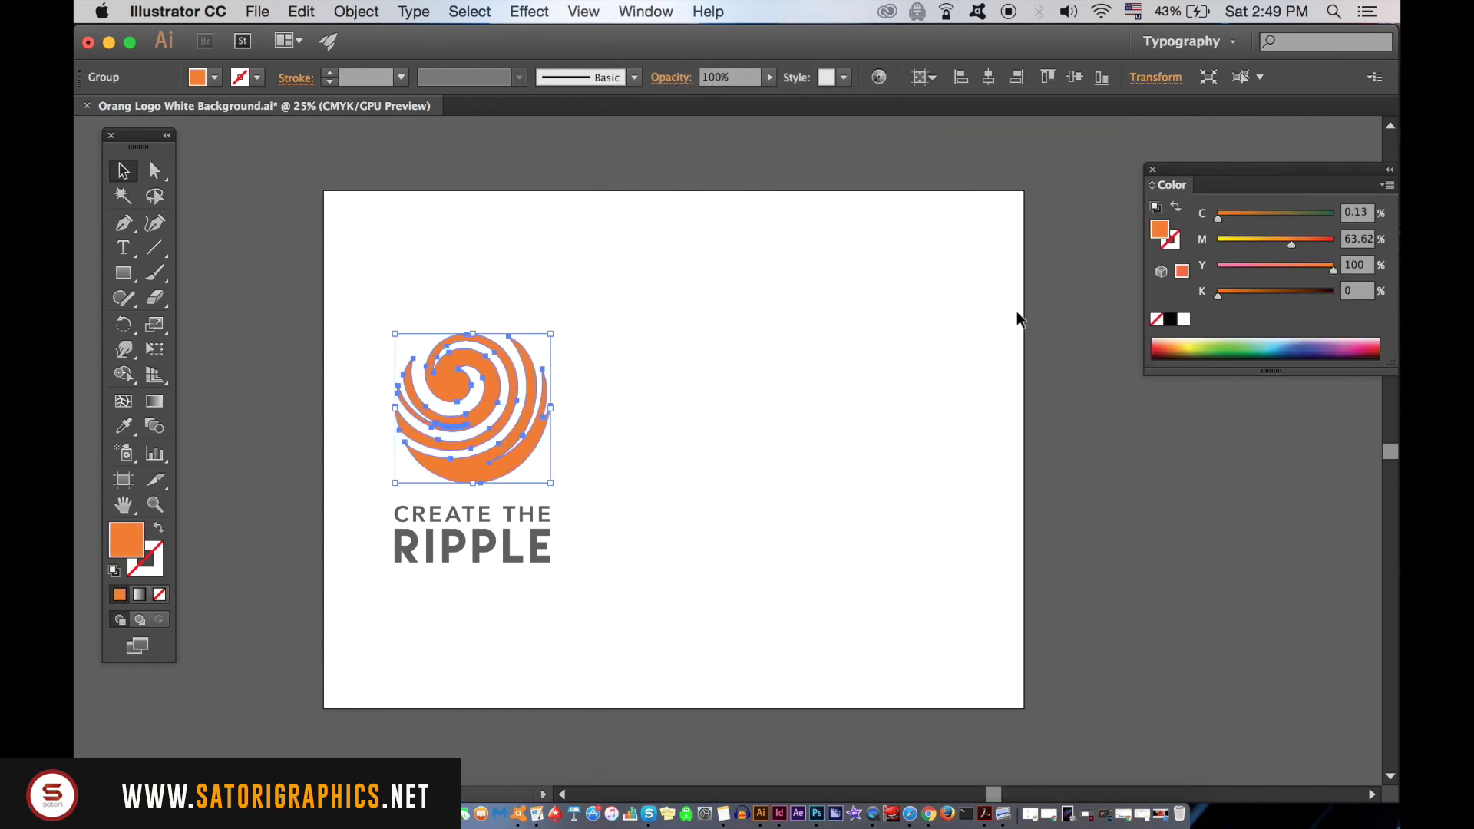
pyautogui.click(552, 274)
pyautogui.moveTo(380, 270); pyautogui.dragTo(601, 610)
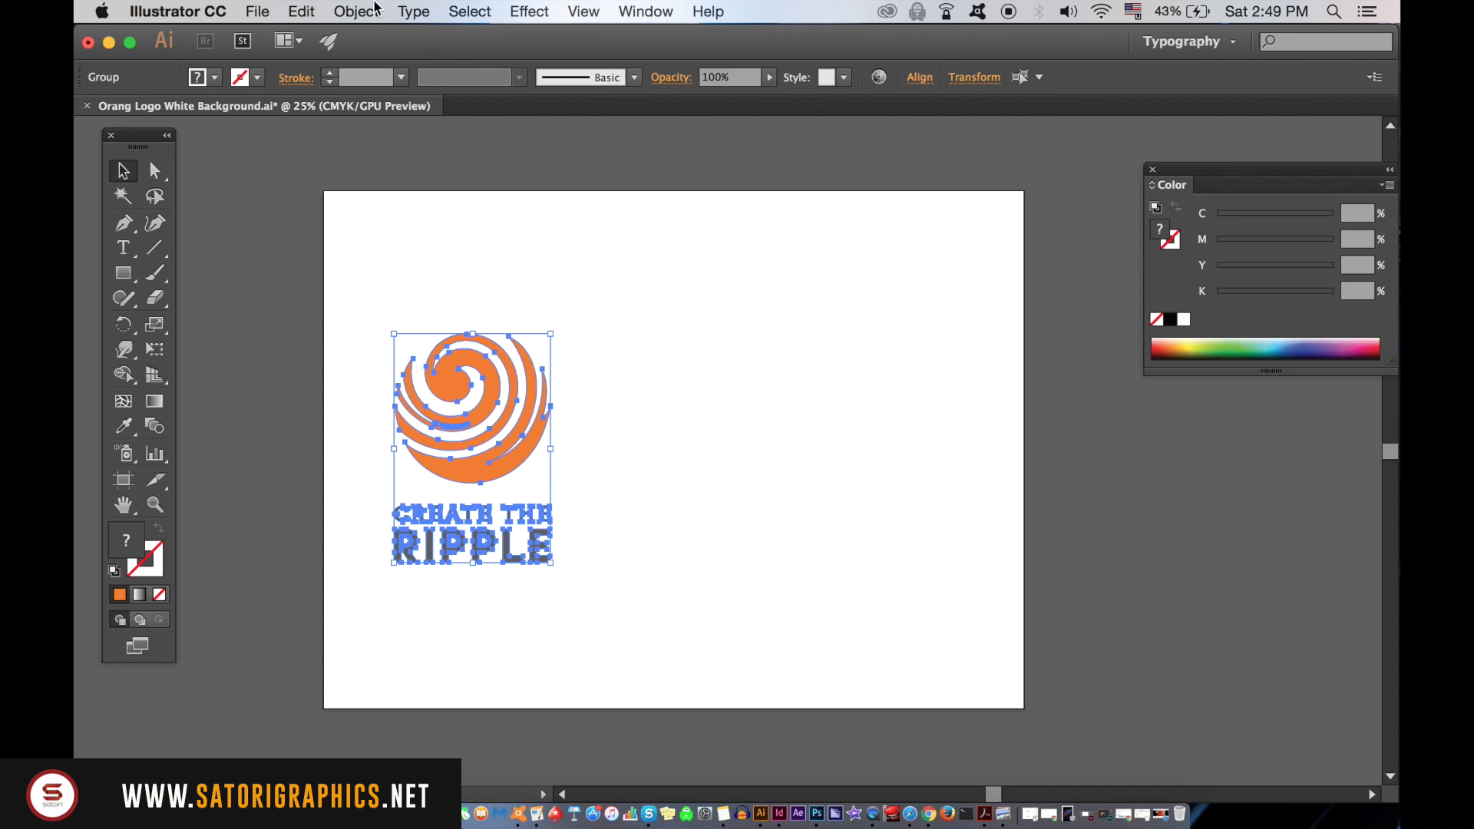
pyautogui.press('Delete')
# Recolor the logo with Edit Colors > Recolor Artwork, limited to the PANTONE+ Solid Uncoated color book
pyautogui.click(314, 11)
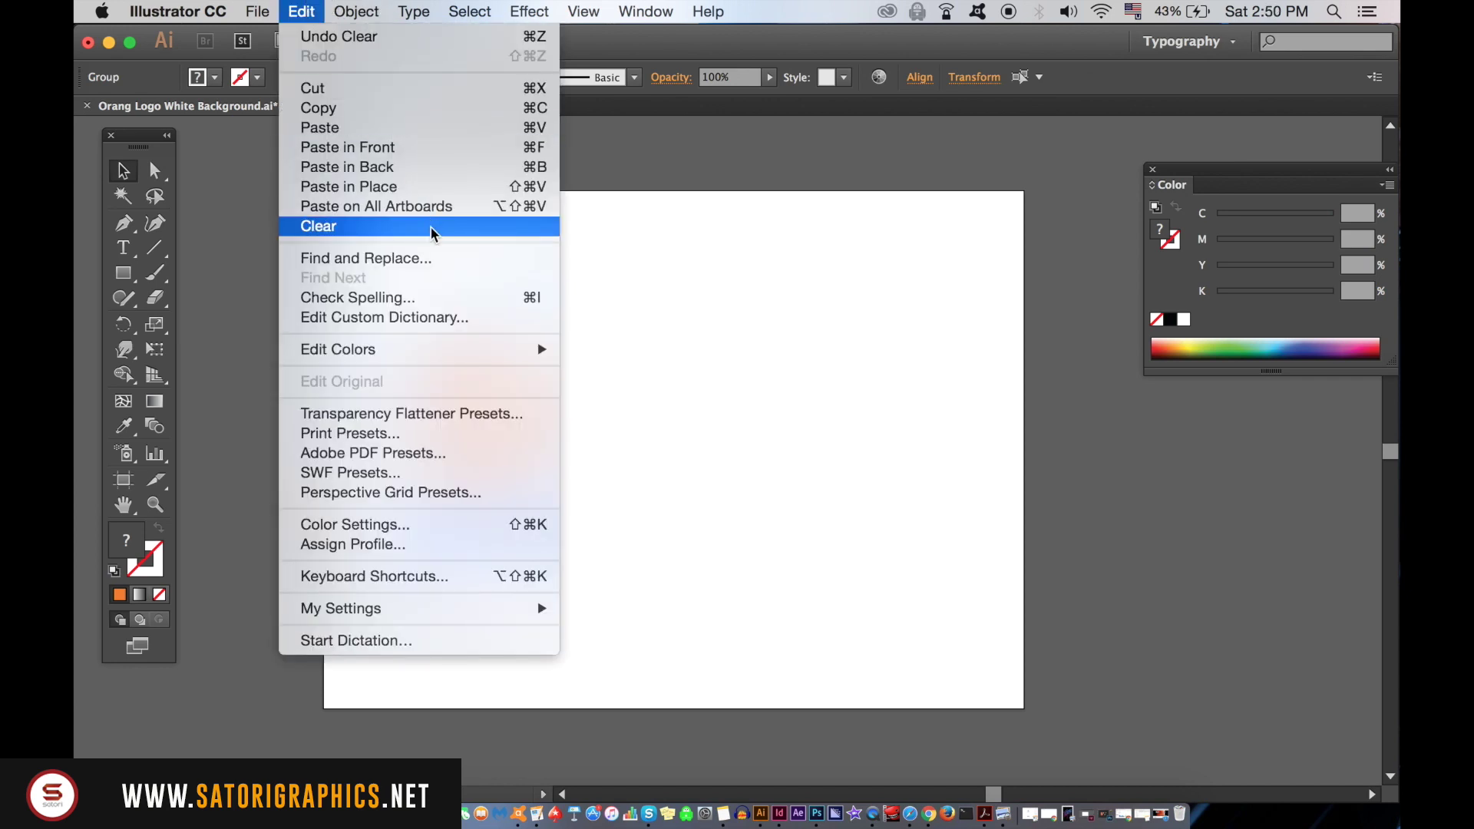
pyautogui.moveTo(441, 342)
pyautogui.moveTo(742, 372)
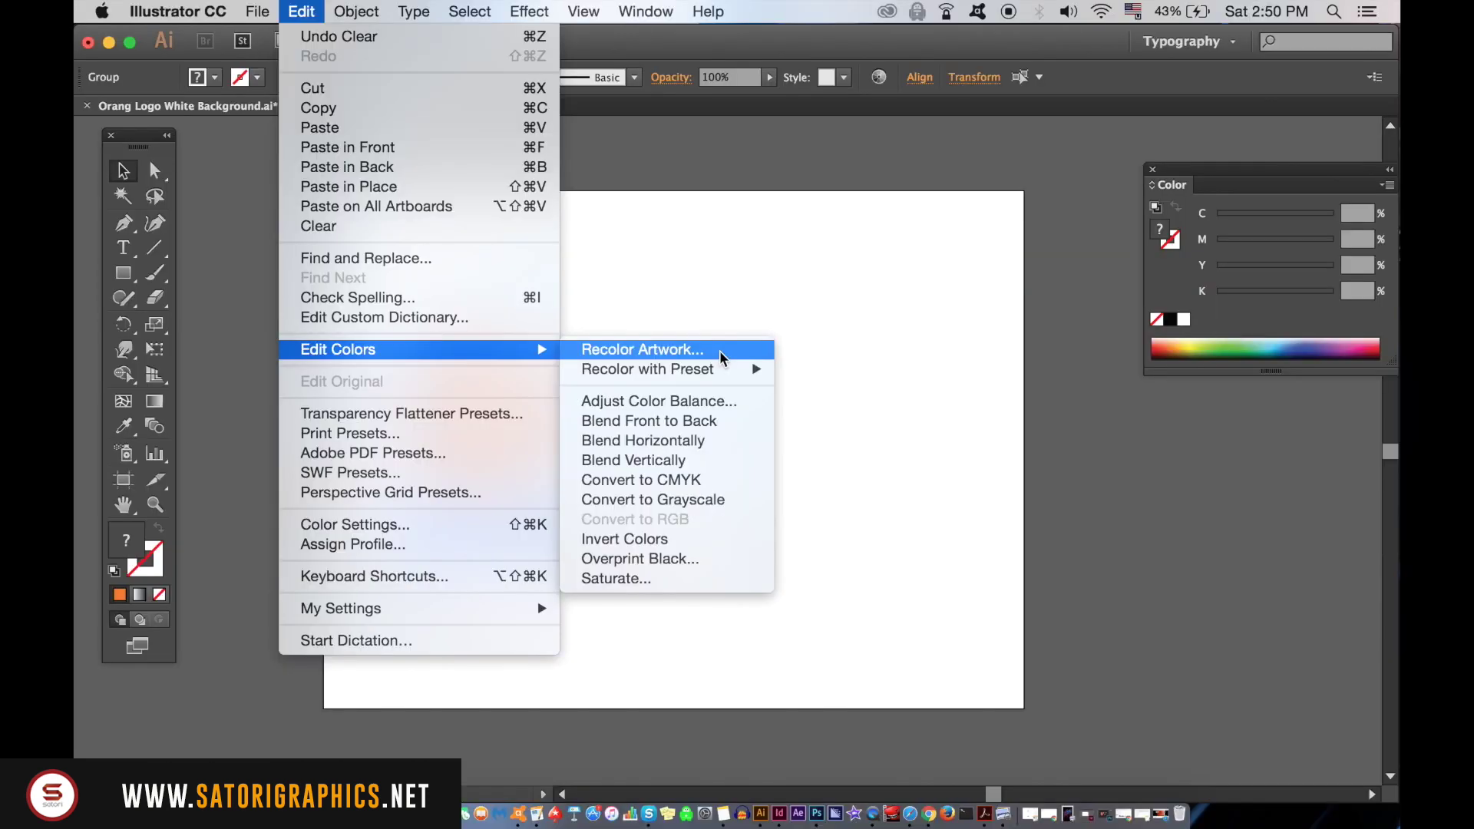
pyautogui.click(1212, 396)
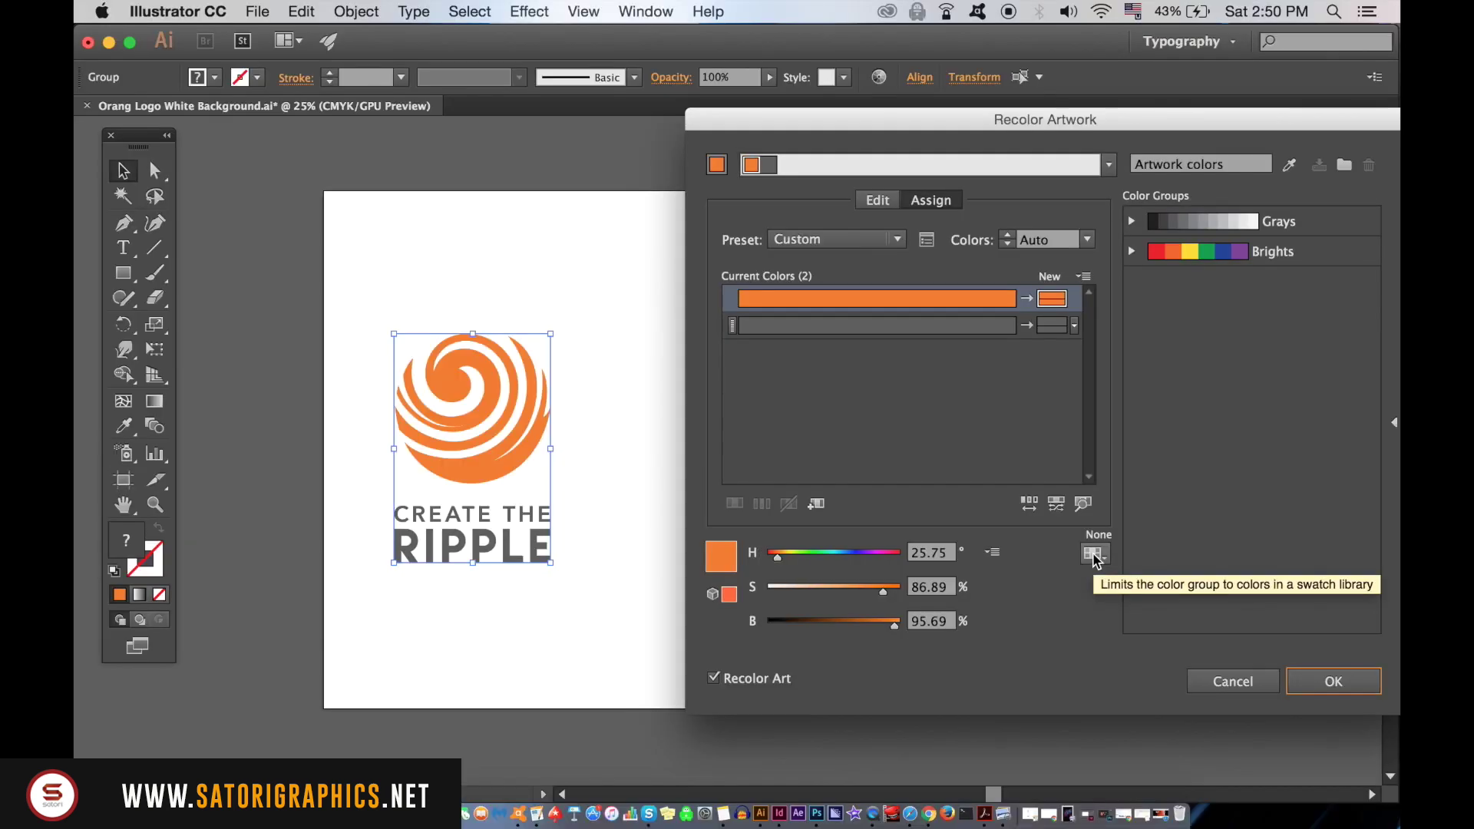
pyautogui.click(347, 409)
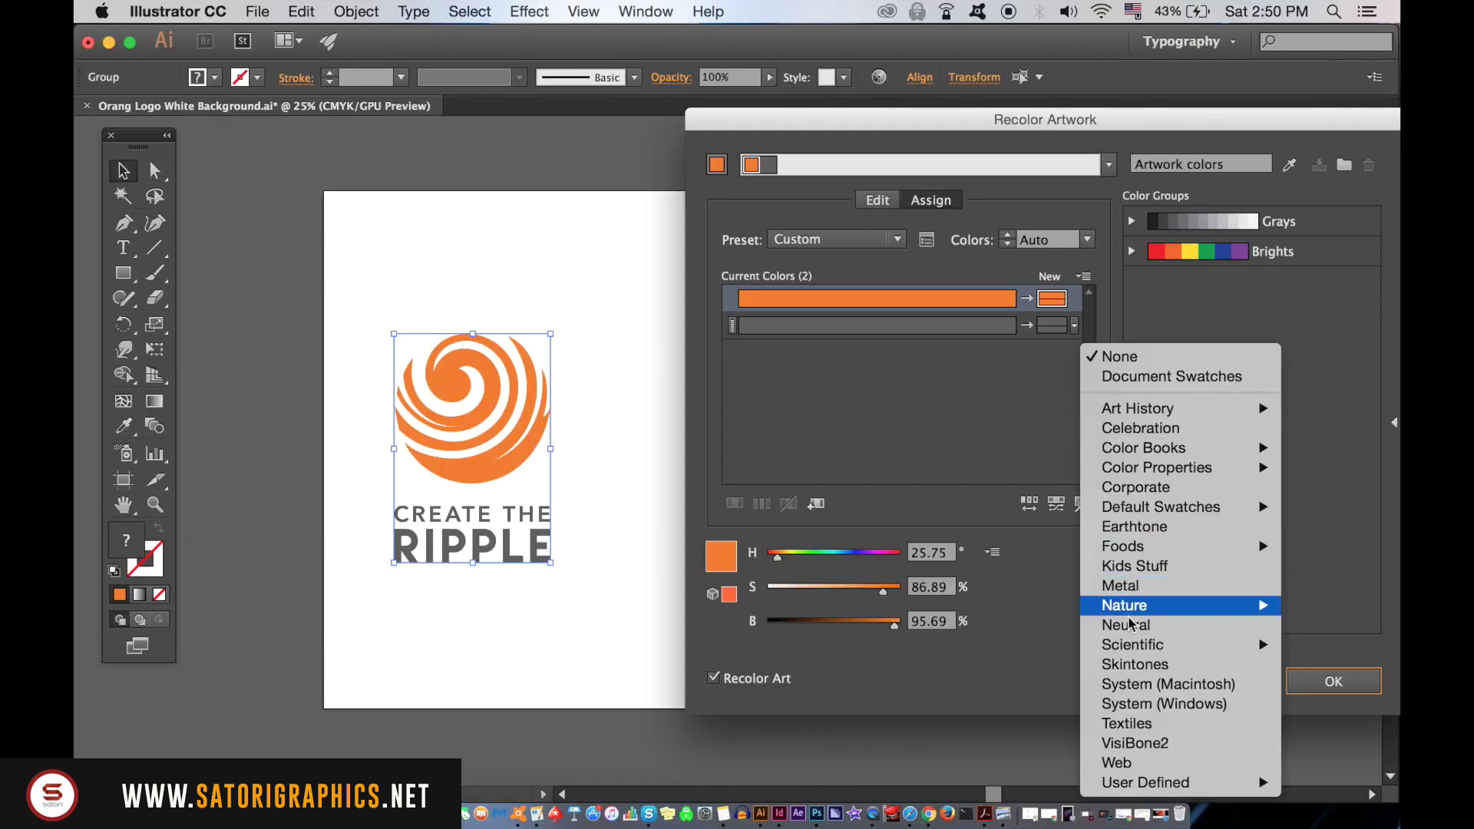
pyautogui.moveTo(1155, 450)
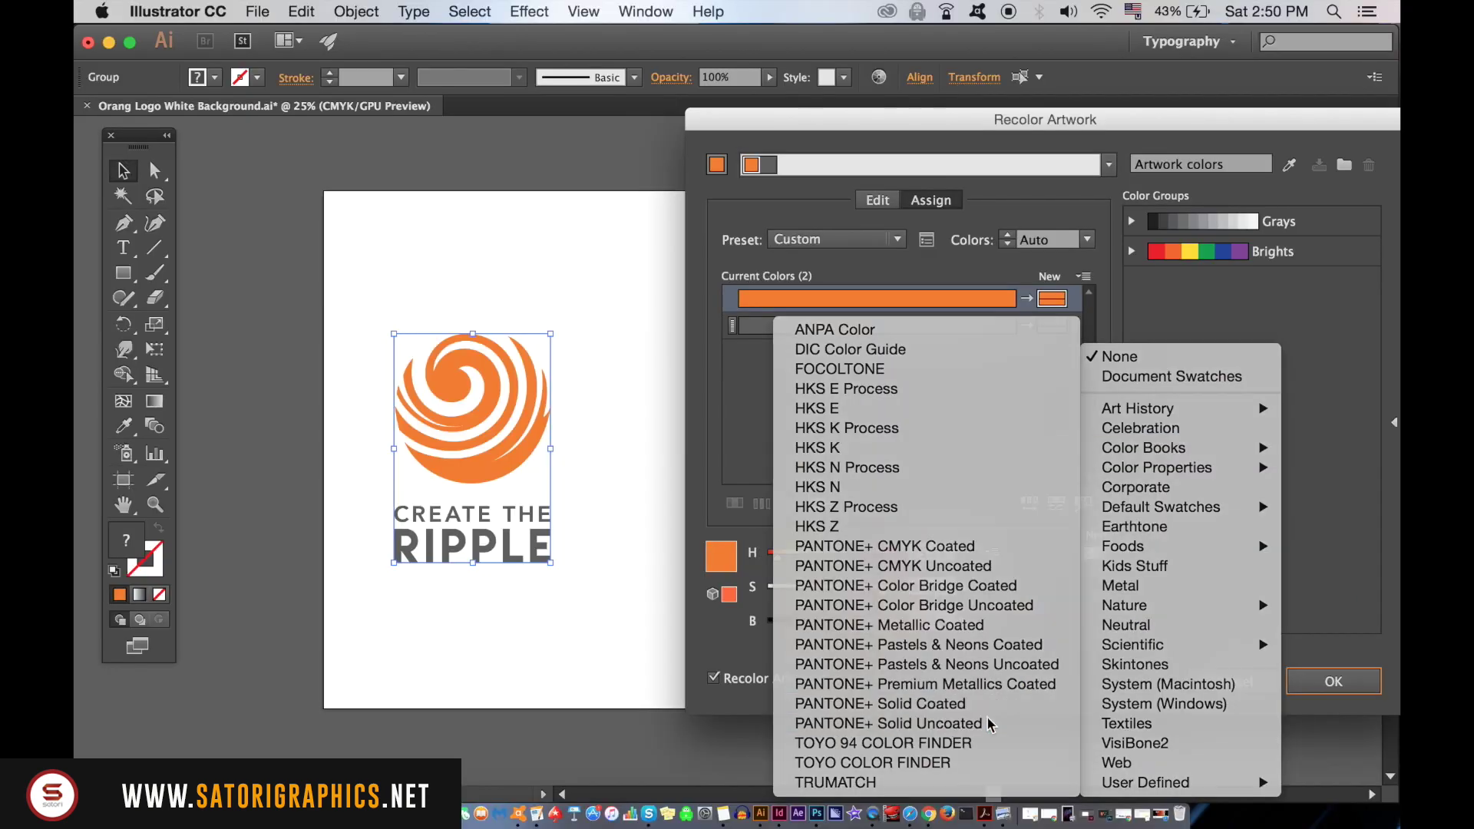
pyautogui.click(988, 725)
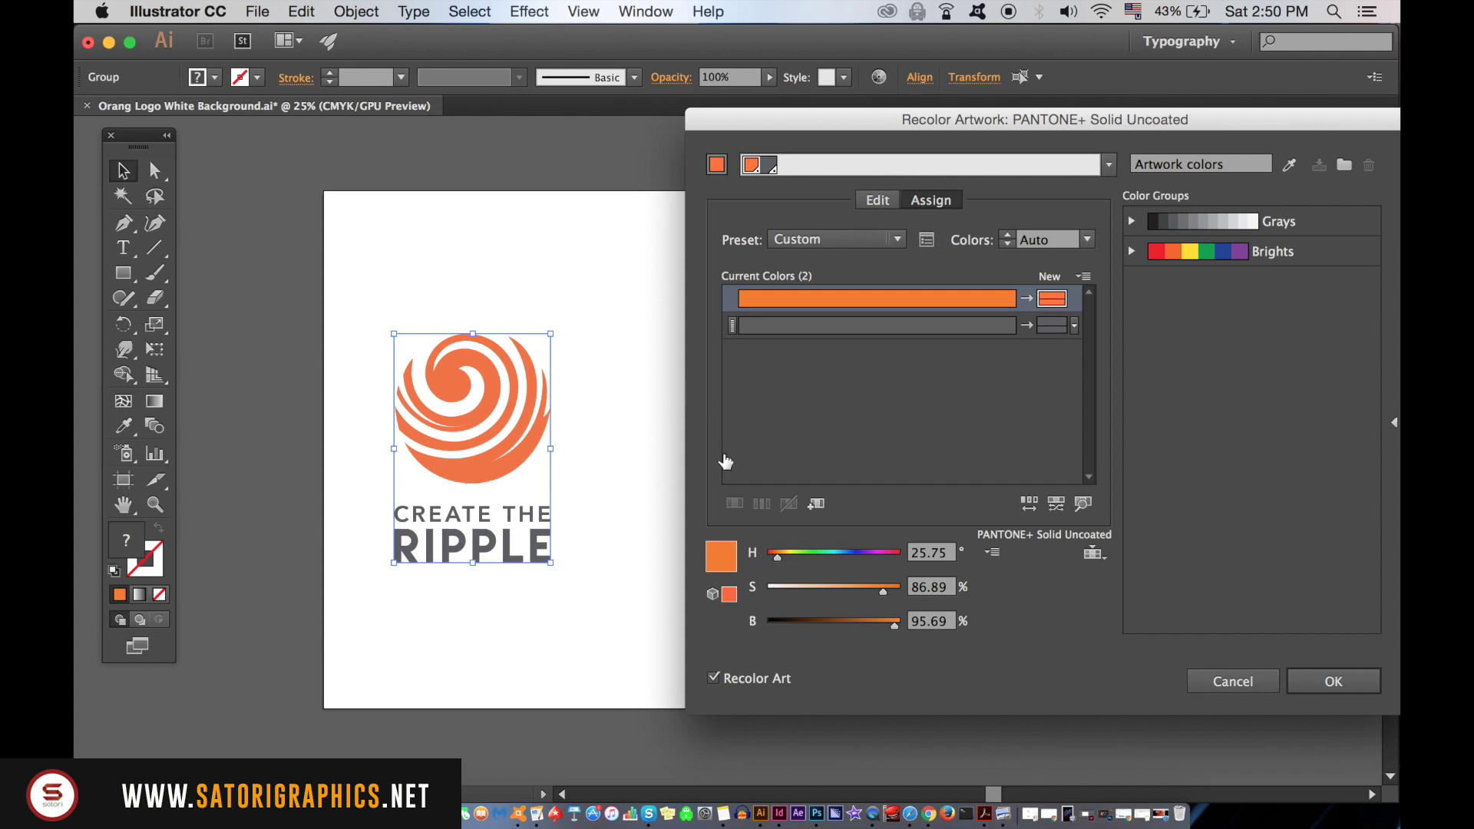
pyautogui.click(1359, 683)
# Deselect, then select the swirl to see its fill reported as PANTONE Bright Orange U
pyautogui.click(780, 415)
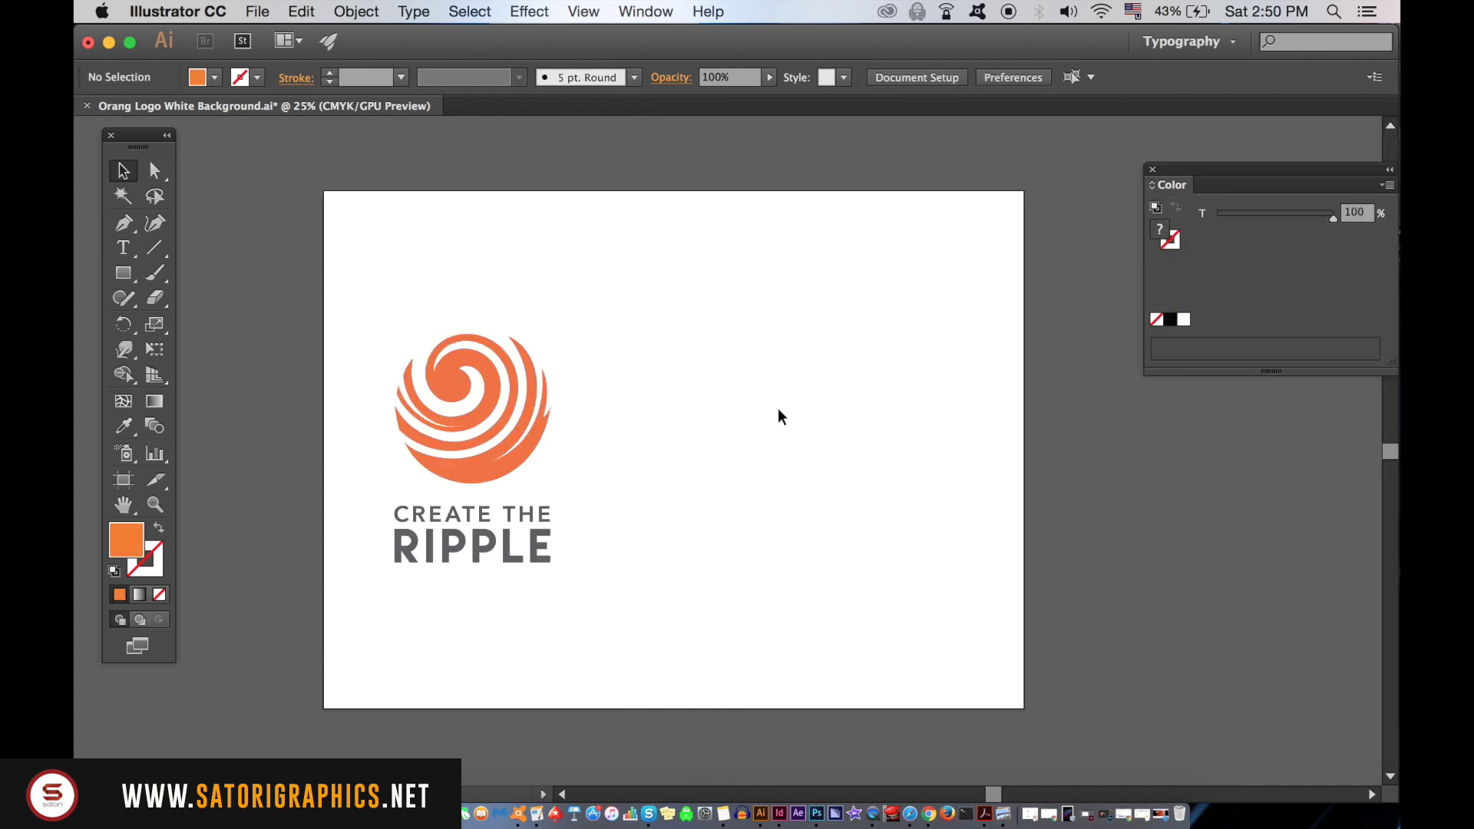
pyautogui.click(438, 370)
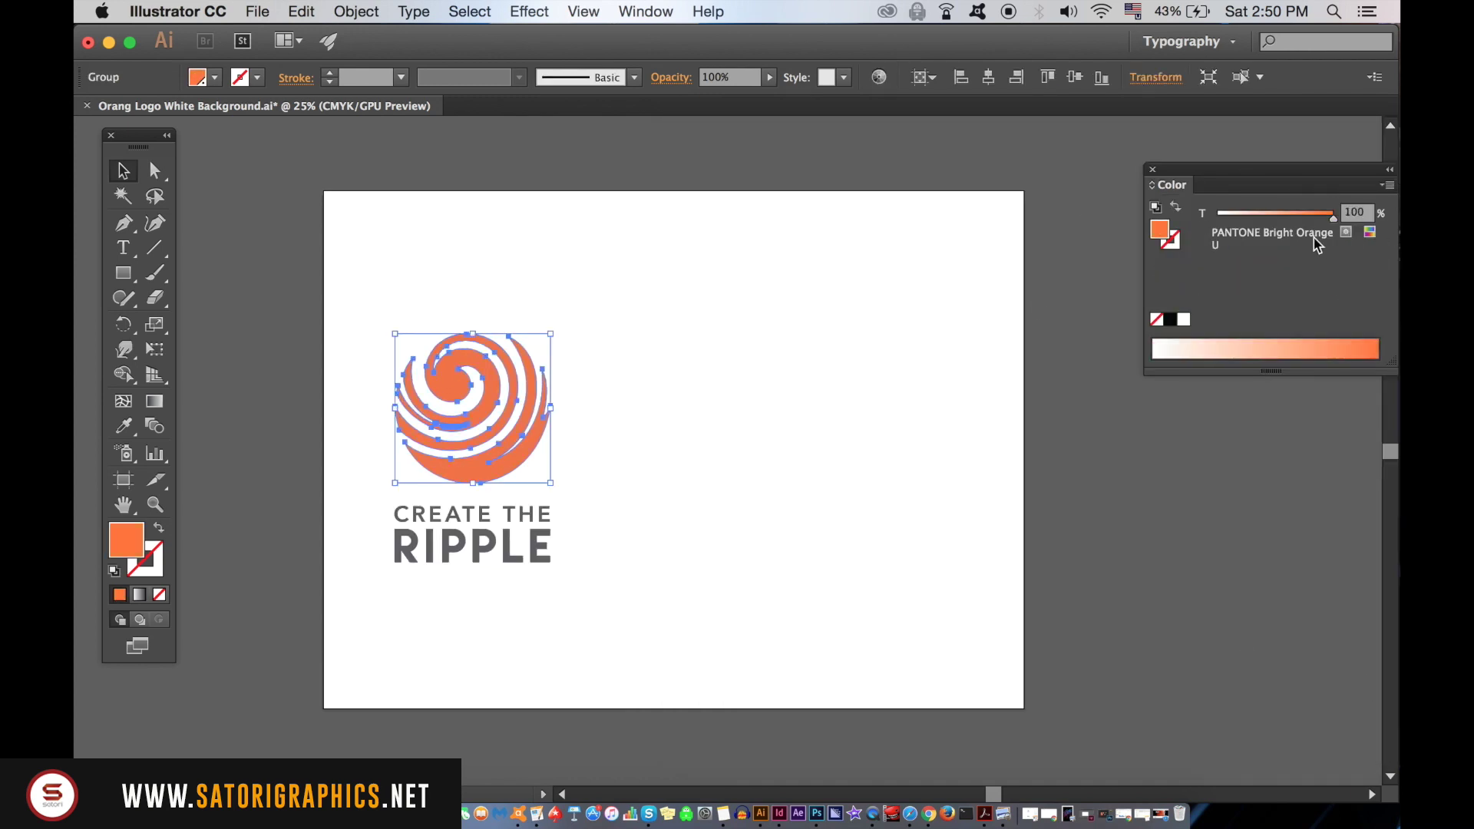